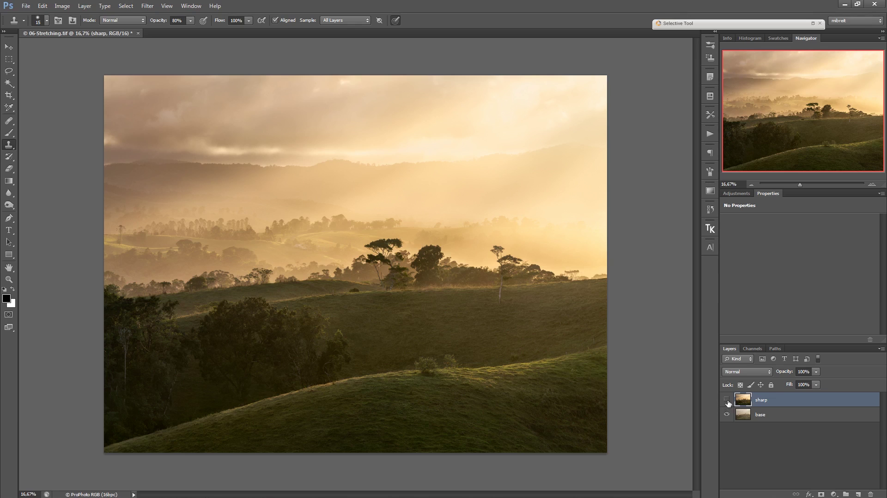
Toggle the sharp layer's visibility to compare it with the base layer
left_click(727, 400)
left_click(727, 400)
left_click(727, 401)
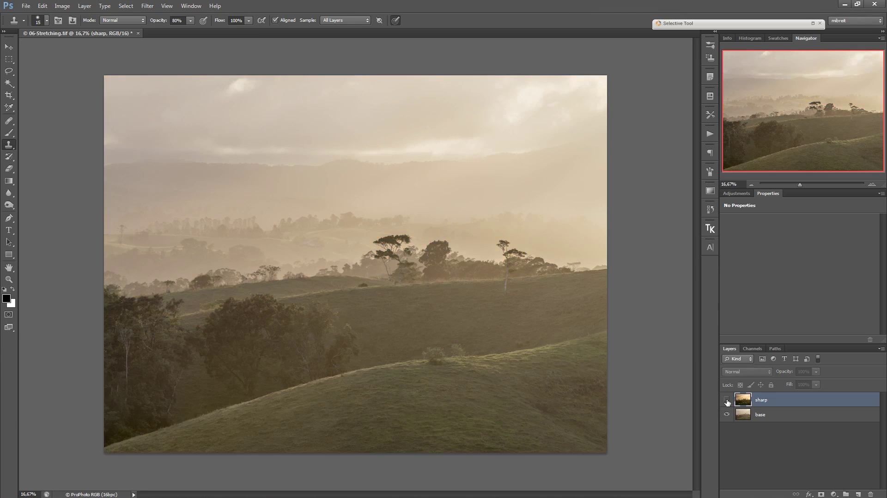
left_click(726, 400)
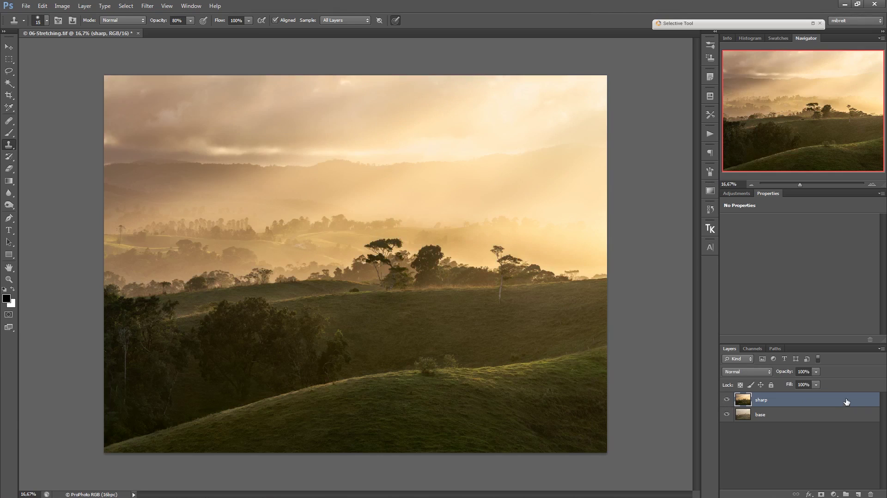
Duplicate the sharp layer
left_click_drag(846, 401, 857, 494)
key("ctrl+minus")
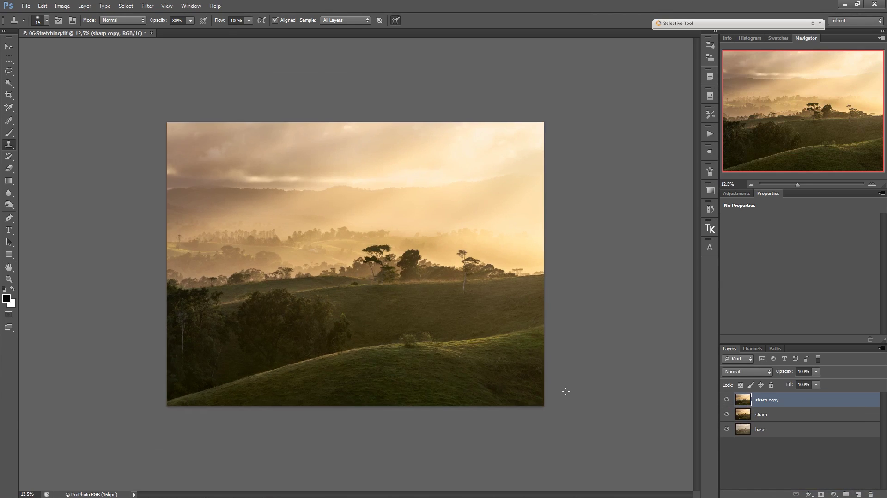
Try to stretch the sharp copy layer with Free Transform by pulling both right-hand corners vertically beyond the canvas
key("ctrl+t")
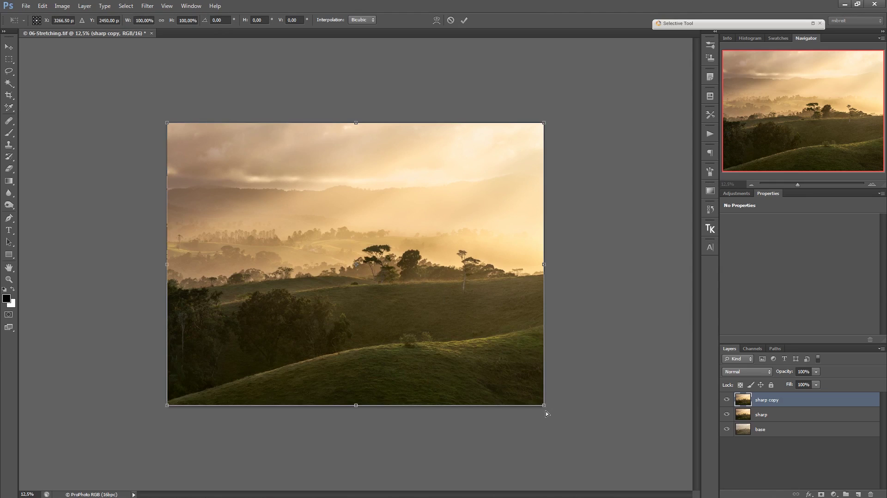
mouse_move(547, 413)
left_mouse_down()
mouse_move(548, 428)
mouse_move(547, 399)
mouse_move(548, 437)
mouse_move(546, 419)
left_mouse_up()
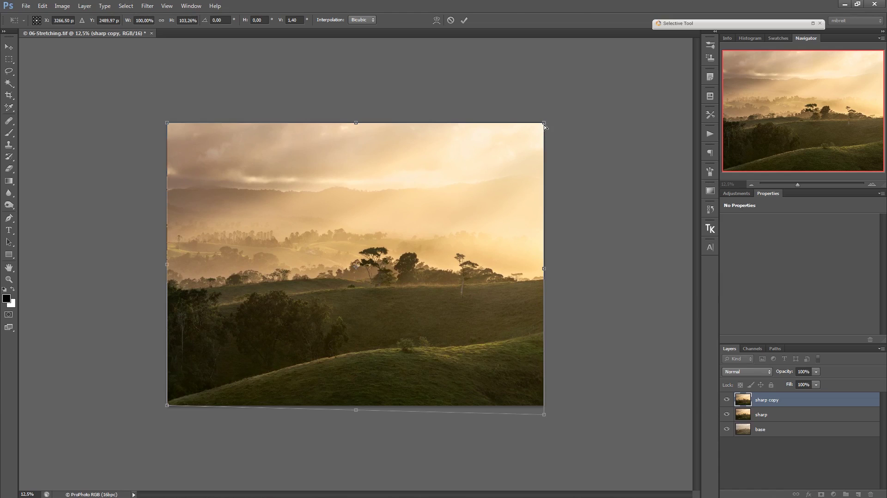
left_click_drag(545, 125, 543, 112)
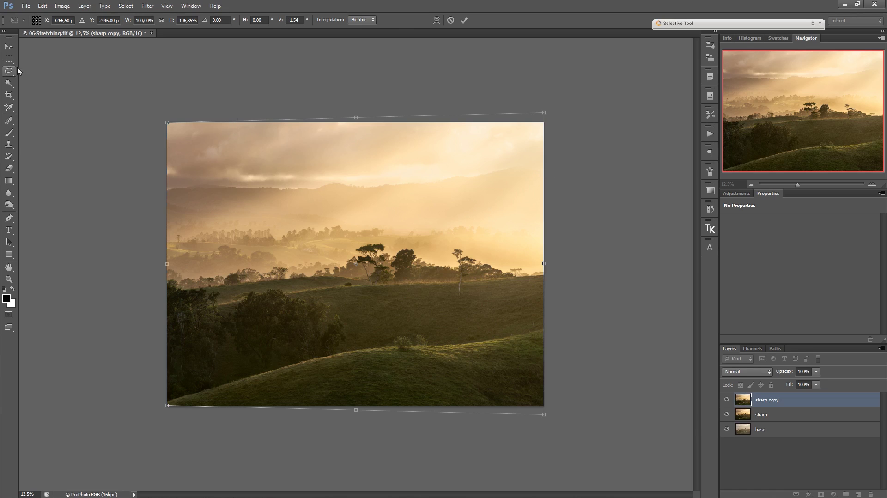
key("Return")
key("s")
Warp the sharp copy layer, pulling its lower-right corner outward past the canvas and nudging the middle hillside slightly upward
key("ctrl+t")
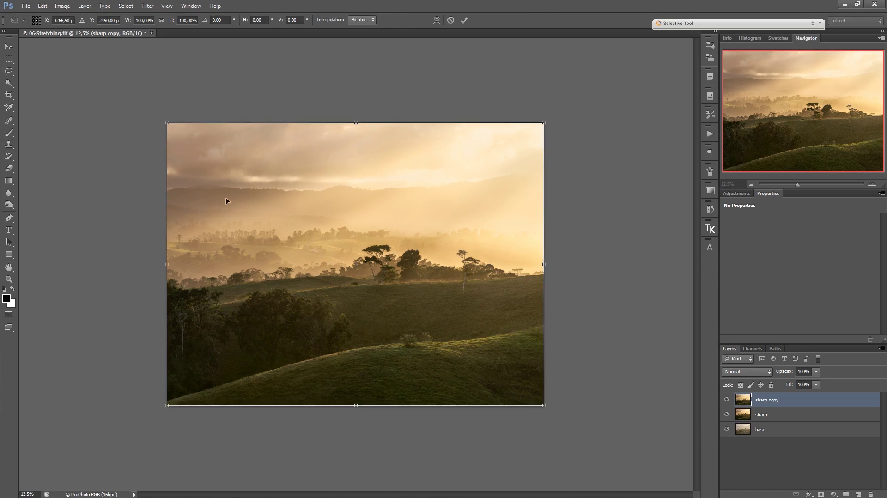
right_click(328, 270)
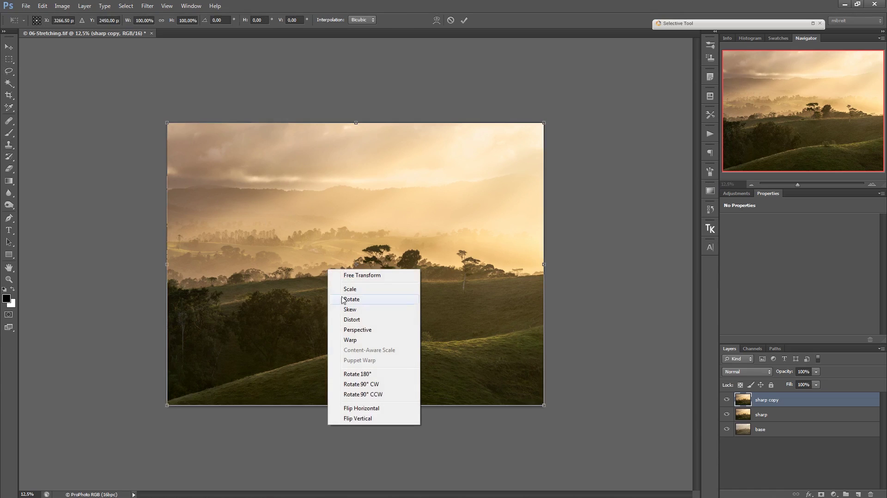
left_click(365, 341)
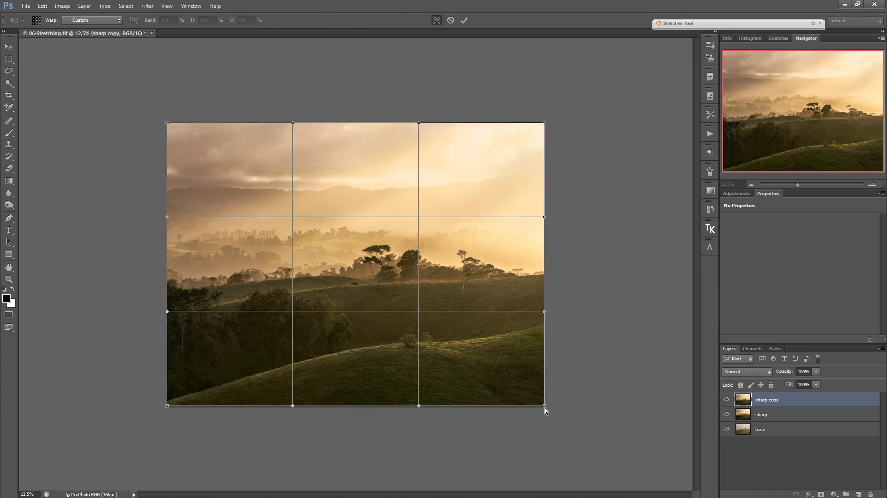
left_click_drag(545, 407, 557, 438)
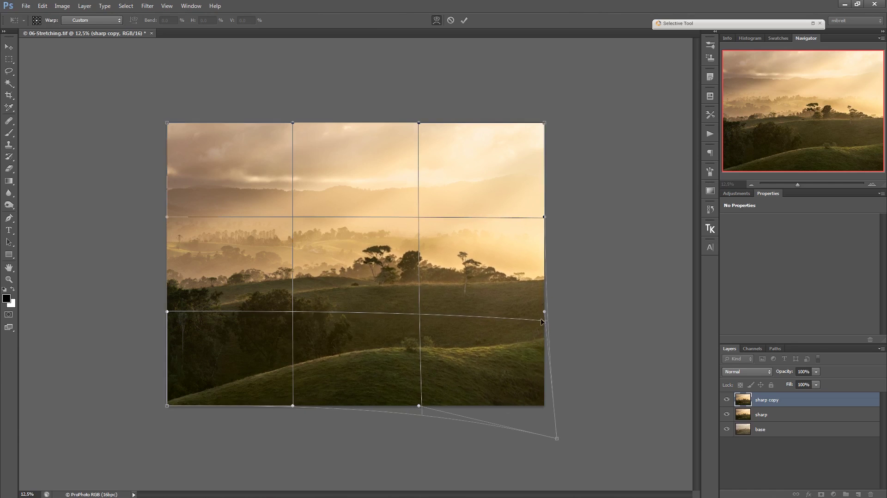
left_click_drag(544, 311, 547, 306)
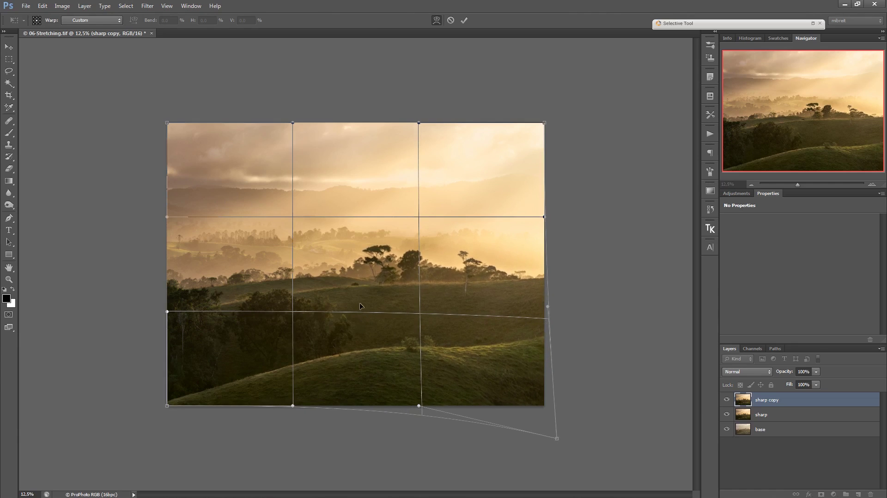
left_click_drag(362, 302, 362, 299)
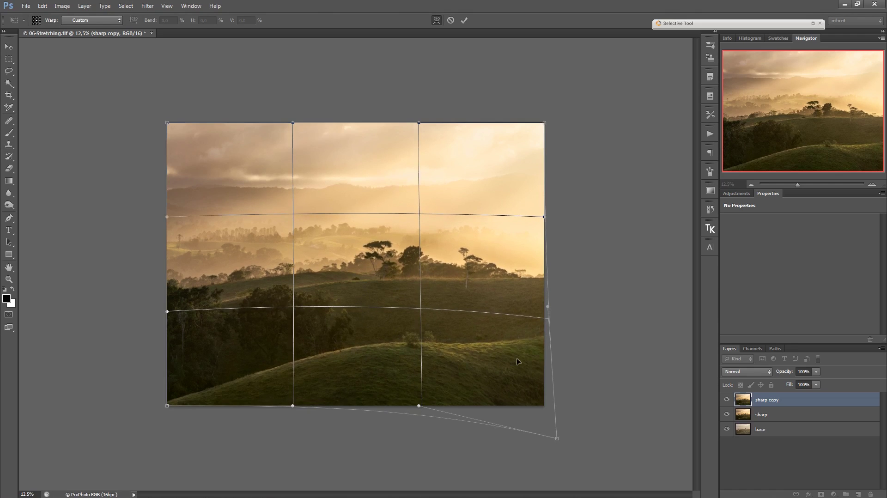
key("s")
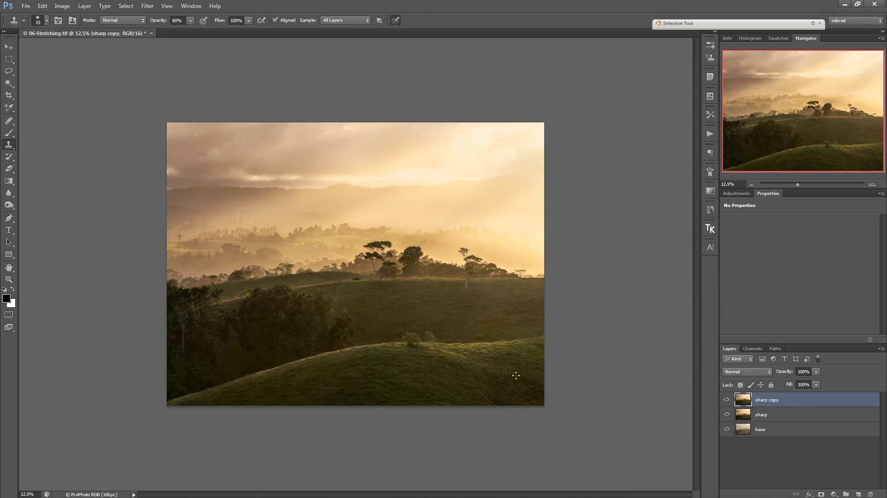
left_click(512, 383, "ctrl")
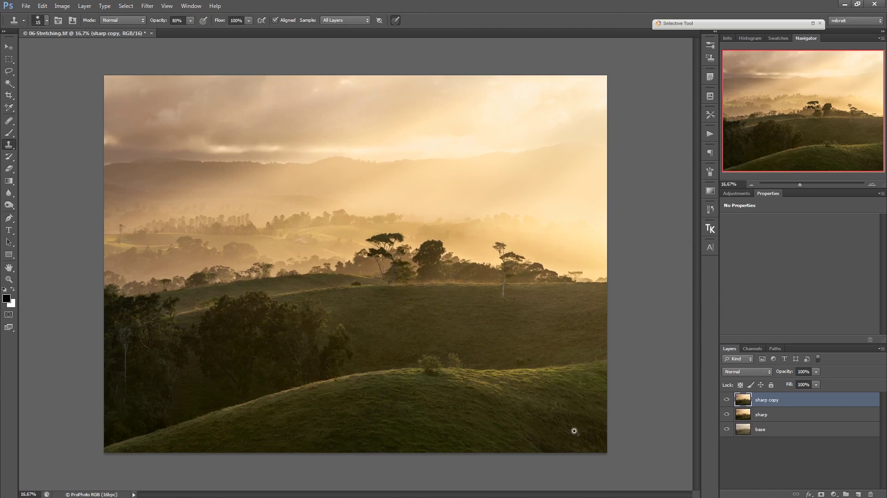
left_click(575, 431, "ctrl")
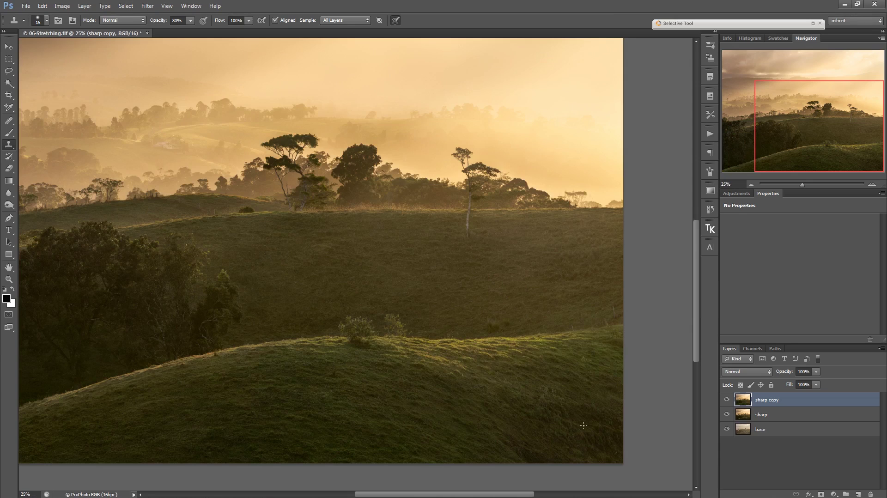
left_click(571, 389, "ctrl+alt")
left_click(570, 389, "ctrl+alt")
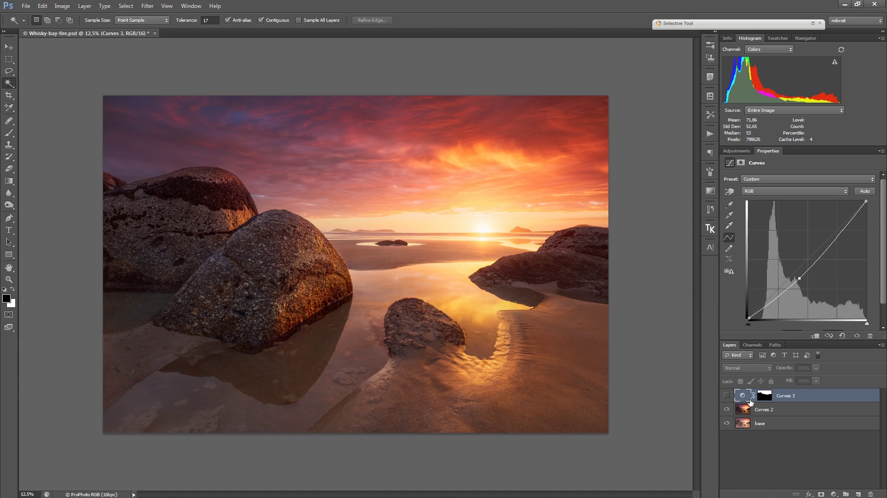
Try selecting the sky beside the large rocks on the Curves 2 layer with the Magic Wand, and deselect it
key("alt+bracketleft")
left_click(255, 202)
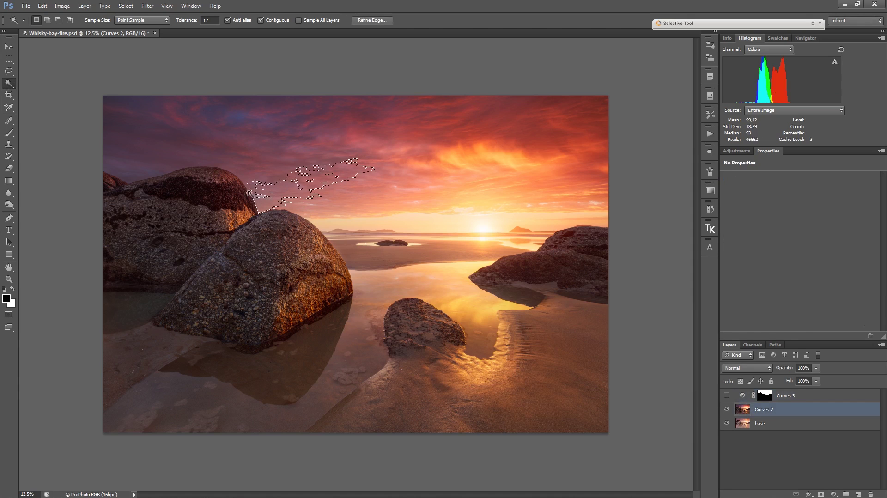
left_click(248, 187, "shift")
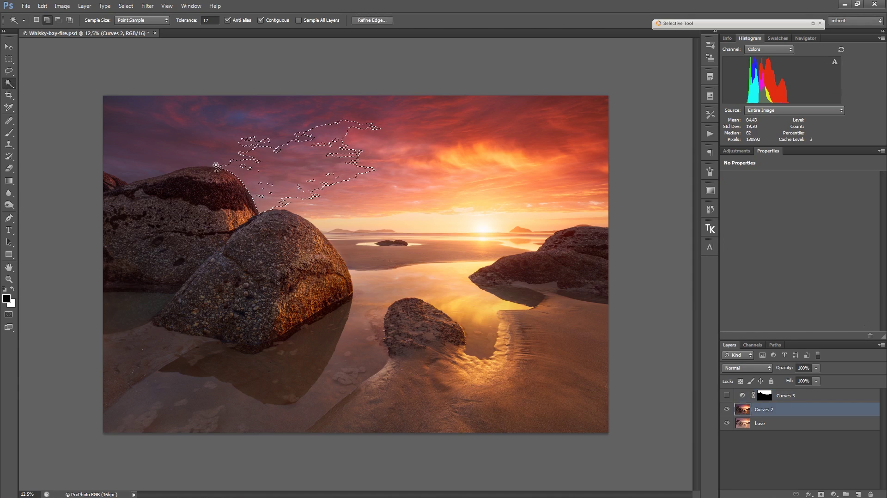
key("ctrl+d")
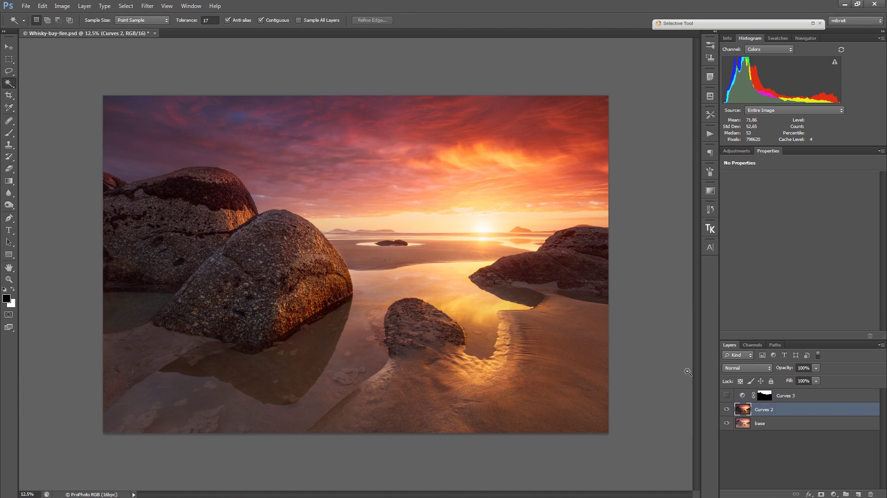
Make the Curves 3 adjustment layer visible and target its layer mask
left_click(742, 398)
left_click(725, 395)
left_click(727, 395)
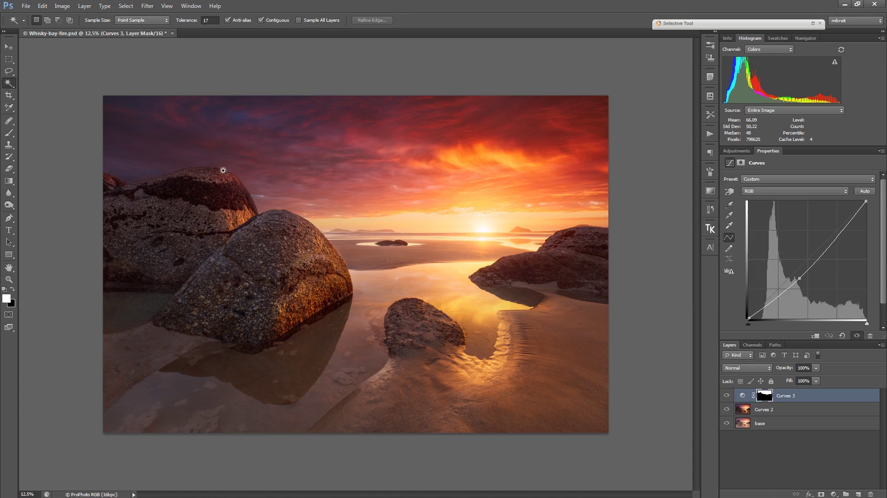
Display the Curves 3 layer mask on its own around the outline of the large rocks
scroll(223, 168, "up", 1)
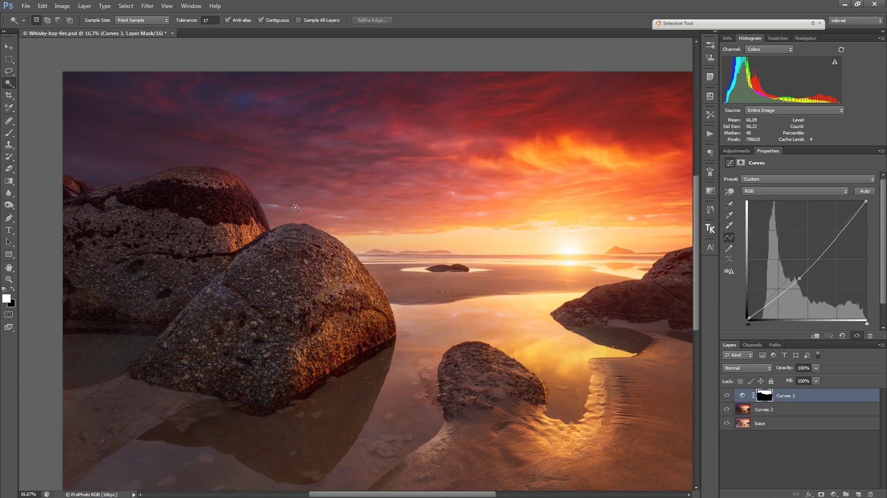
left_click(170, 155)
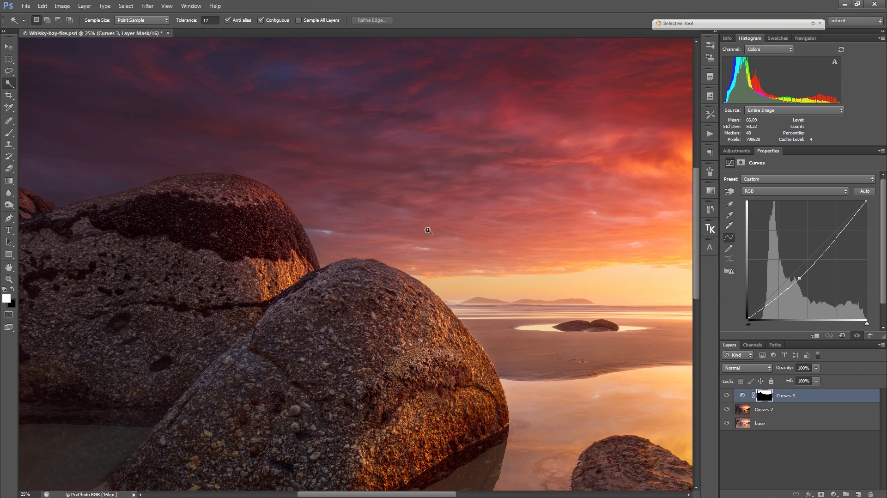
left_click(764, 395, "alt")
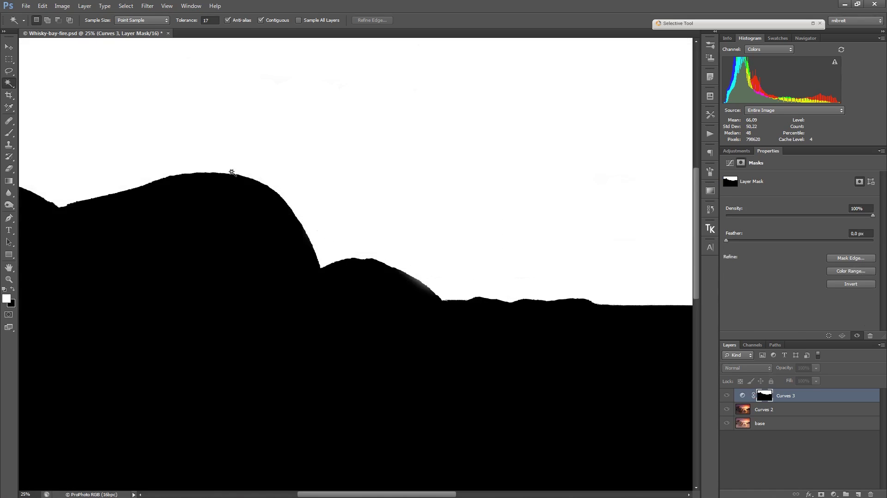
Return to the Curves 3 adjustment and pull its curve's midtone point further down to darken the sky
left_click(742, 395)
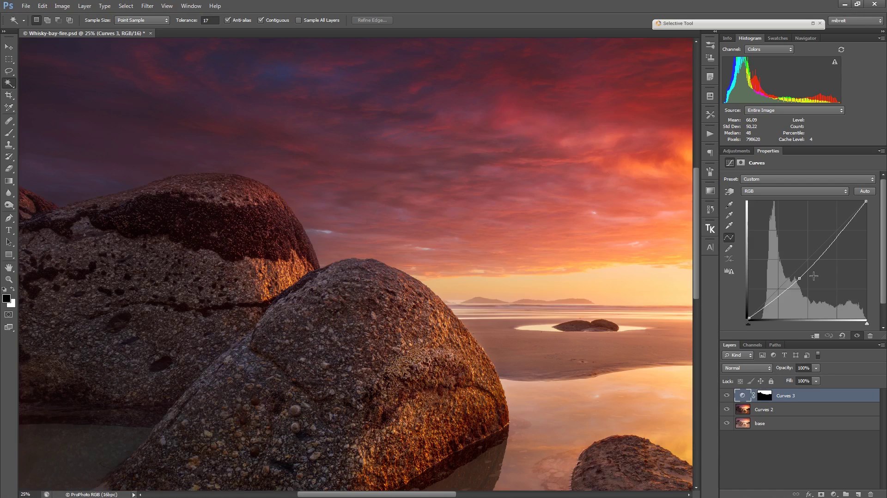
left_click(794, 273)
left_click_drag(796, 274, 797, 283)
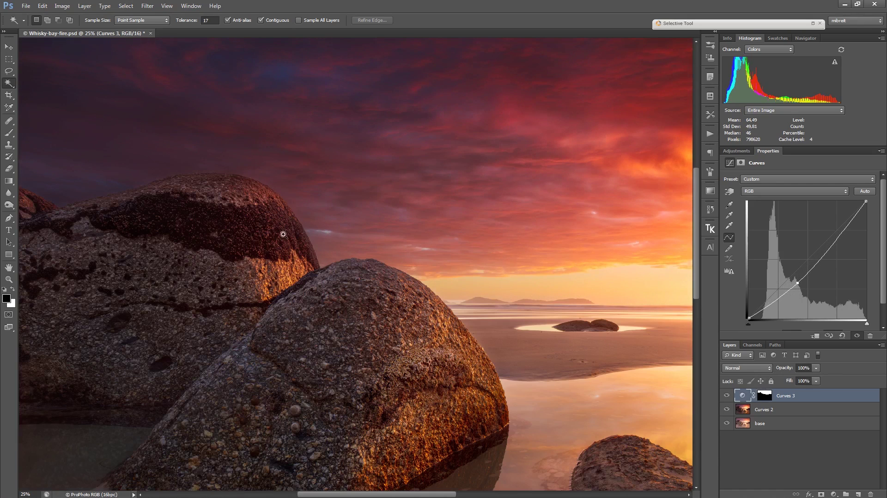
Examine the edge between the large rocks and the sky at 200% for a halo
scroll(284, 235, "up", 2)
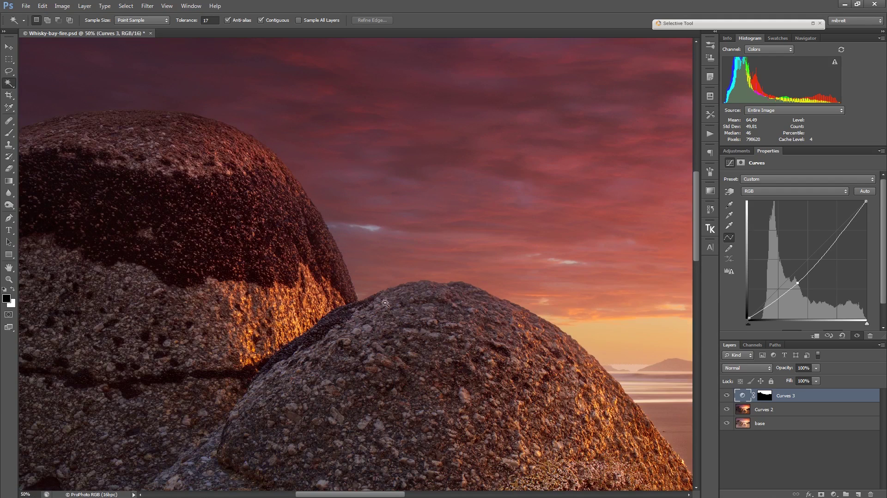
left_click(277, 234, "ctrl")
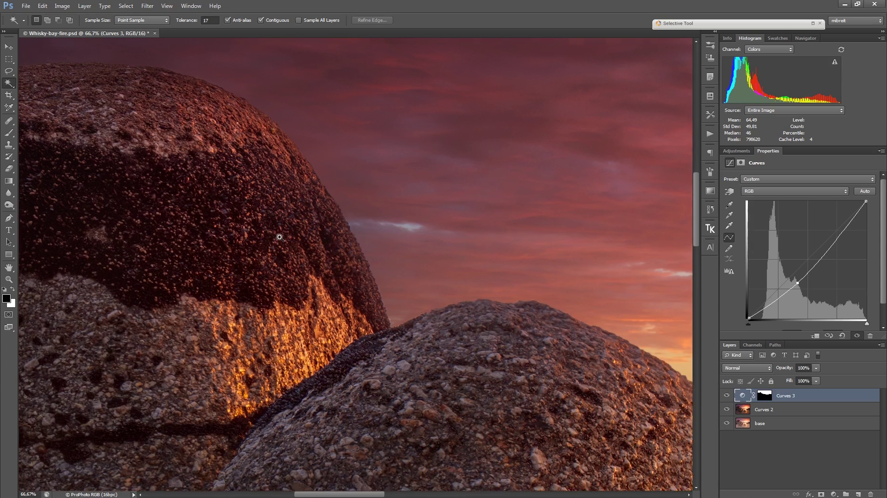
left_click(279, 237, "ctrl")
left_click(411, 289, "ctrl")
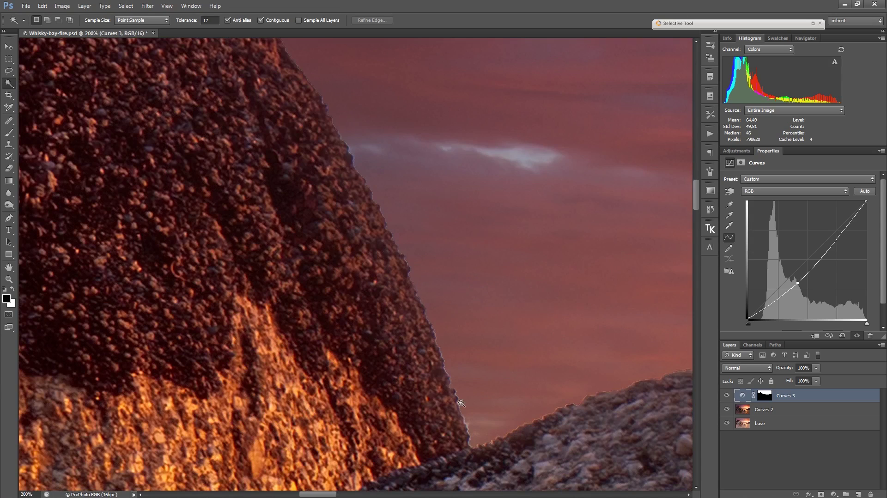
scroll(459, 401, "down", 3)
scroll(460, 401, "right", 1)
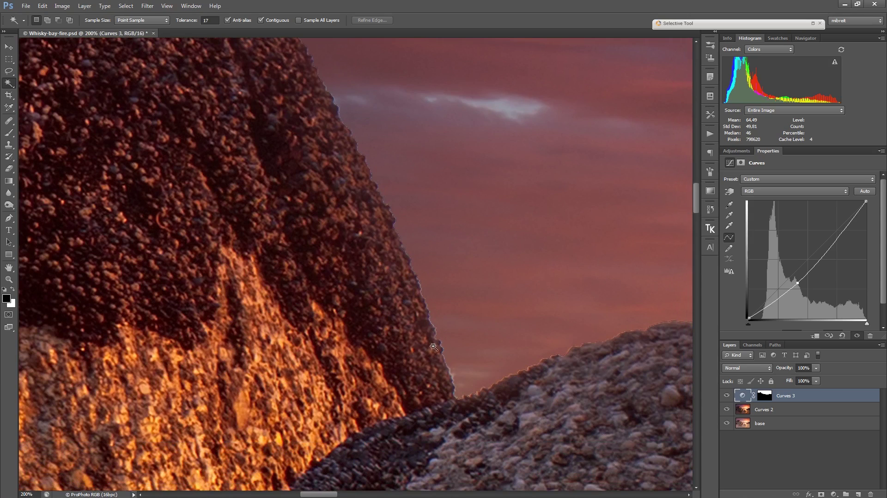
Target the Curves 3 layer mask and frame the boundary where the two large rocks meet the sky
left_click(764, 397)
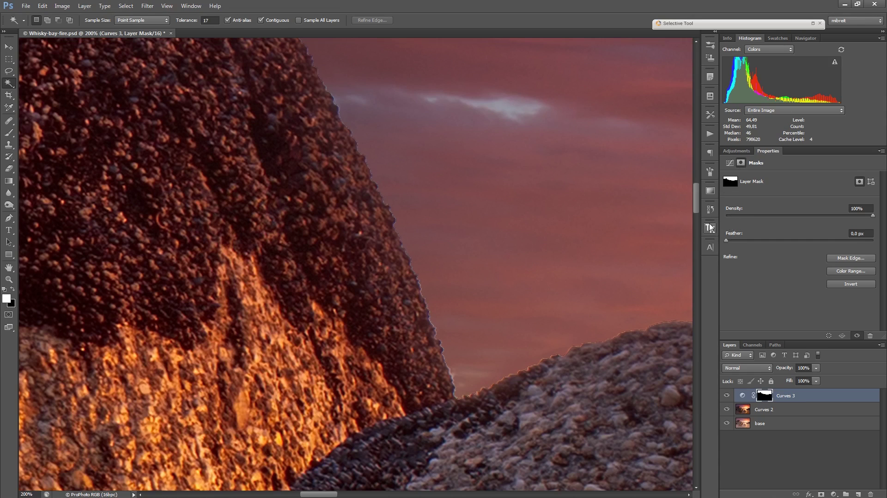
left_click(421, 290, "alt")
left_click(419, 300, "alt")
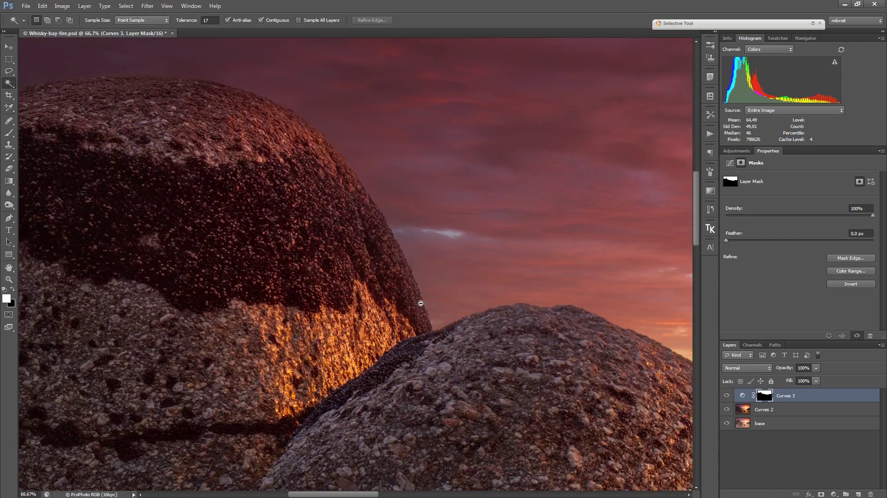
left_click(421, 304, "alt")
left_click(418, 307, "alt")
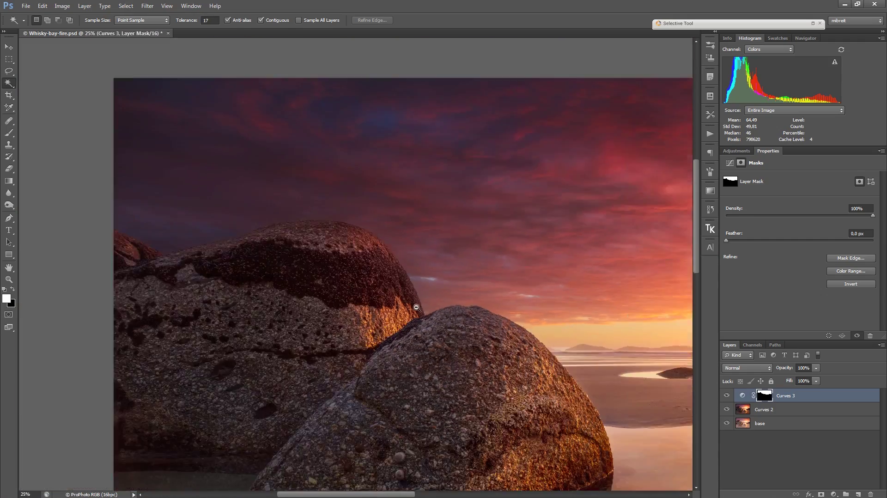
left_click(417, 307, "alt")
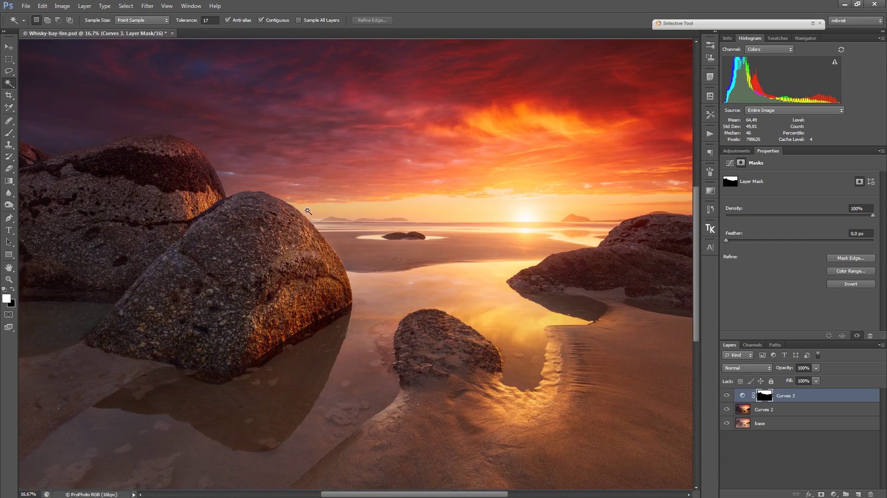
scroll(229, 183, "up", 1)
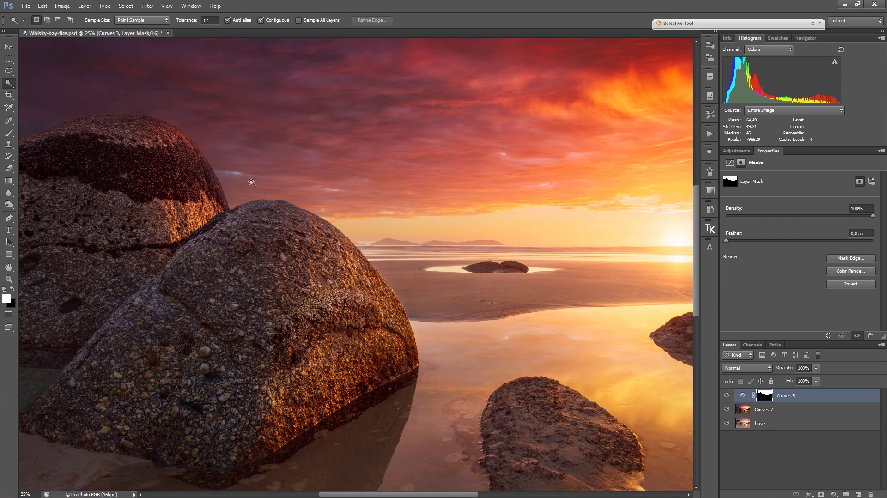
left_click_drag(234, 174, 330, 226)
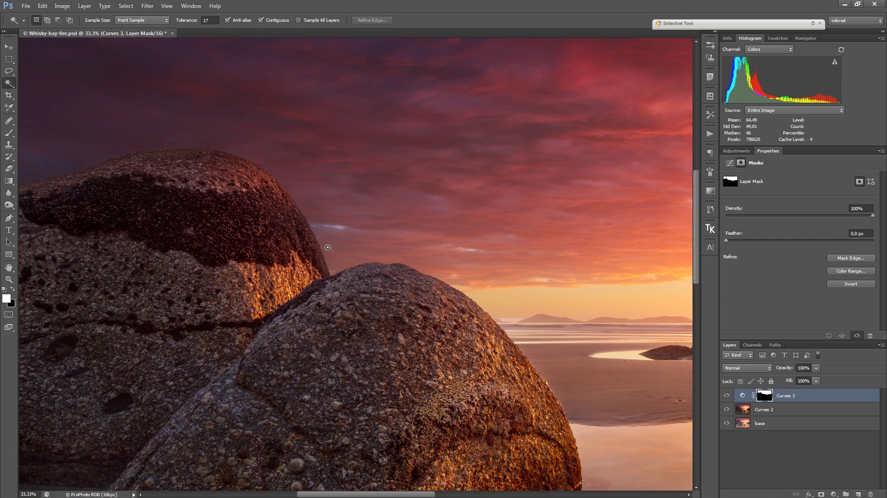
Bring up the edge refinement for the Curves 3 layer mask at 200% on the rock outline, with the preview set to On Layers
scroll(328, 248, "up", 1)
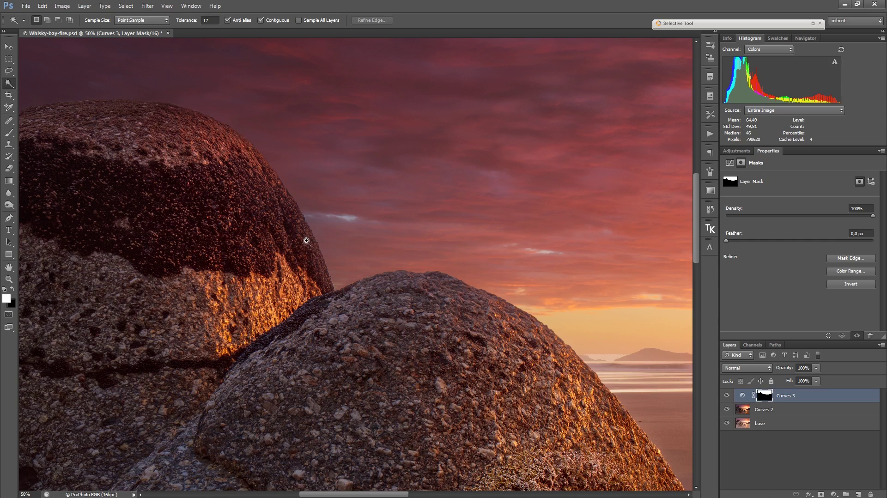
scroll(304, 243, "up", 1)
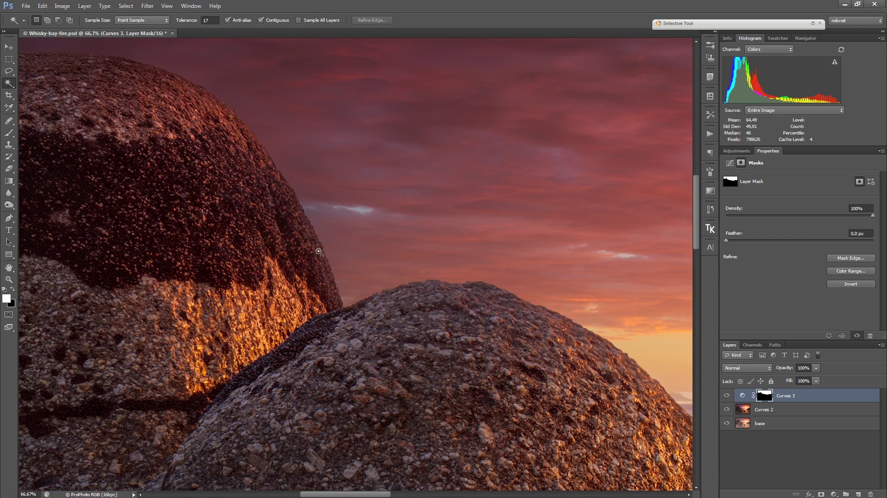
scroll(318, 252, "up", 1)
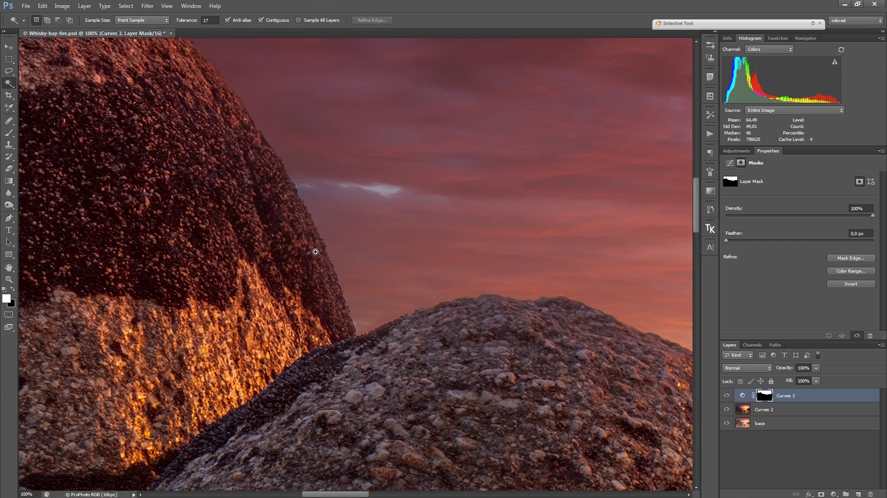
scroll(317, 252, "up", 1)
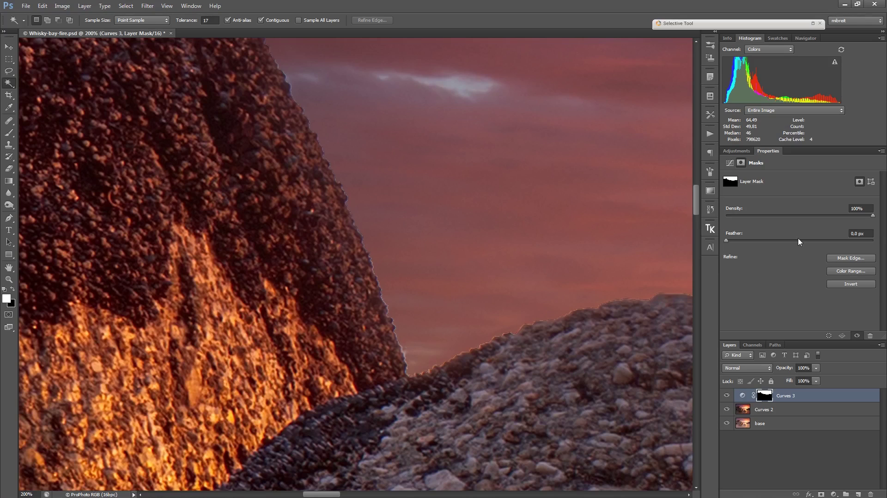
left_click(840, 258)
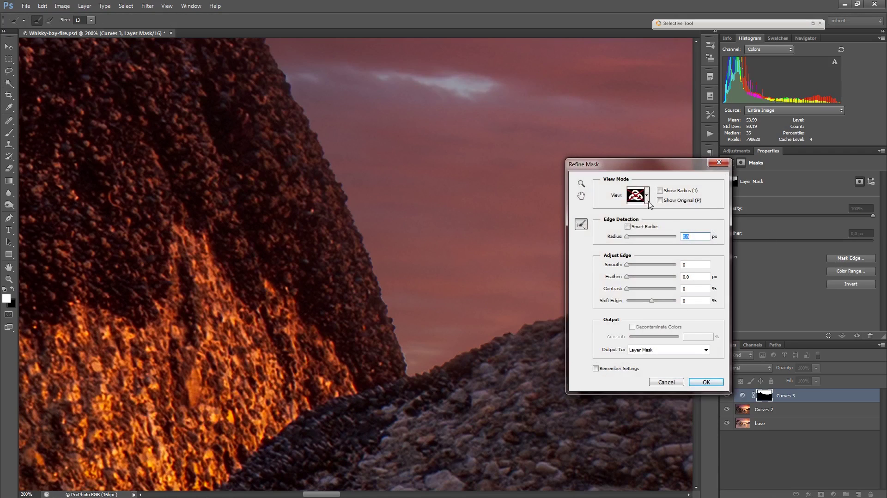
left_click(646, 196)
left_click(625, 313)
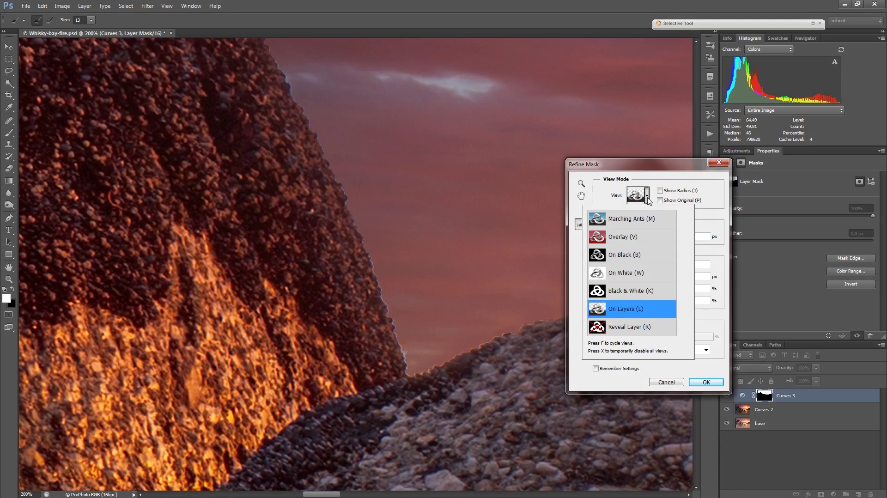
left_click(647, 197)
Enable Smart Radius, raise the edge detection radius slightly and apply the refinement to the Curves 3 layer mask
left_click(628, 226)
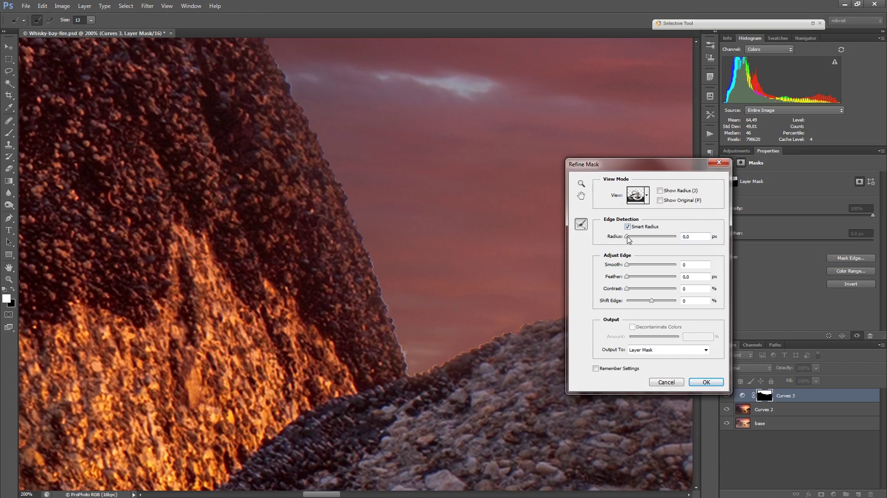
left_click_drag(628, 238, 628, 237)
left_click_drag(628, 237, 631, 237)
left_click_drag(631, 238, 632, 240)
left_click(706, 381)
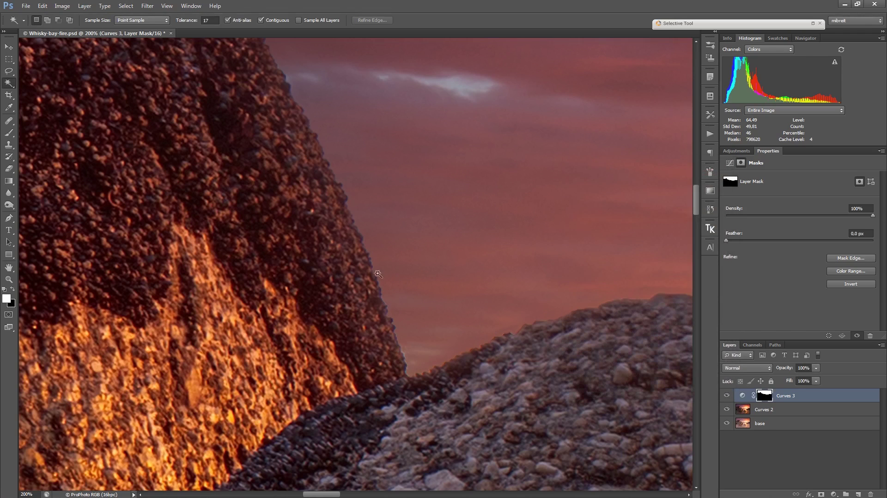
Add a new layer in Darken mode above Curves 3 and ready the Clone Stamp tool at the rock edge
left_click_drag(350, 206, 441, 381)
left_click_drag(326, 223, 281, 118)
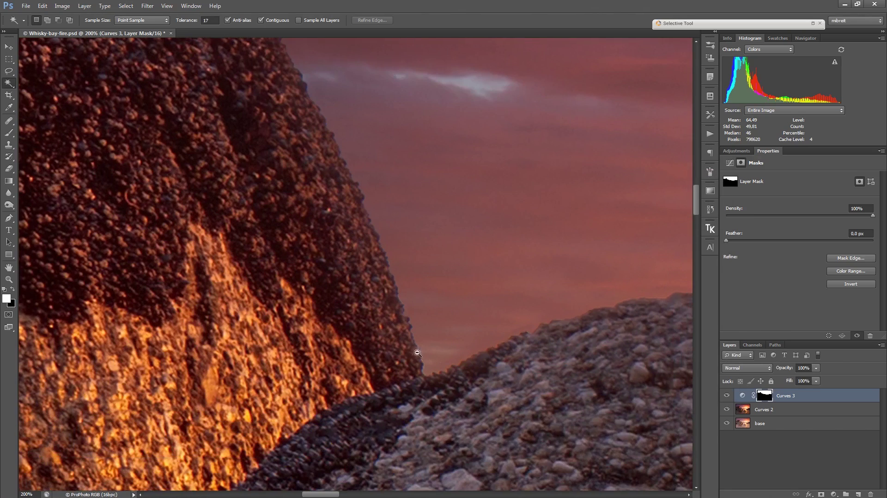
left_click(417, 353, "ctrl+alt")
left_click_drag(330, 188, 360, 198)
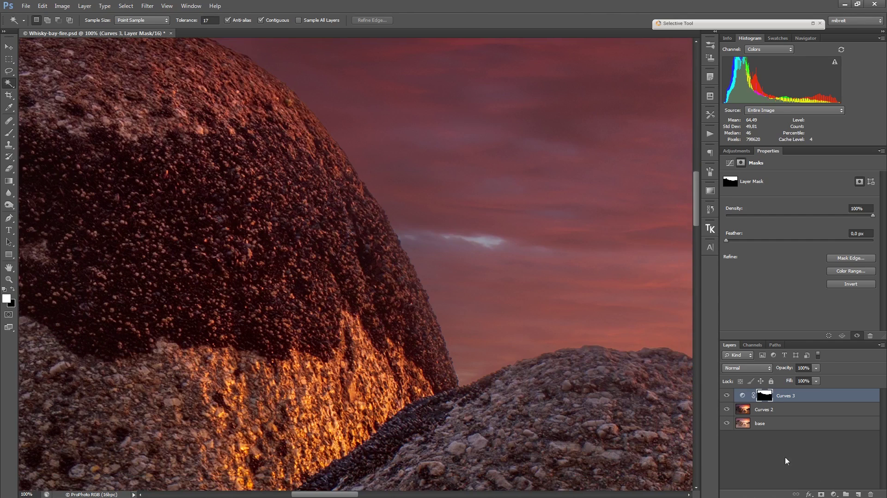
key("ctrl+plus")
left_click(858, 494)
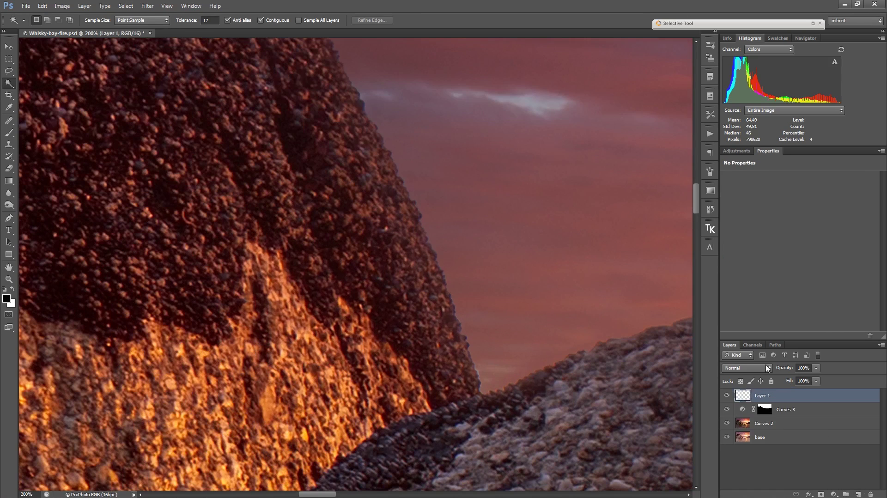
left_click(766, 368)
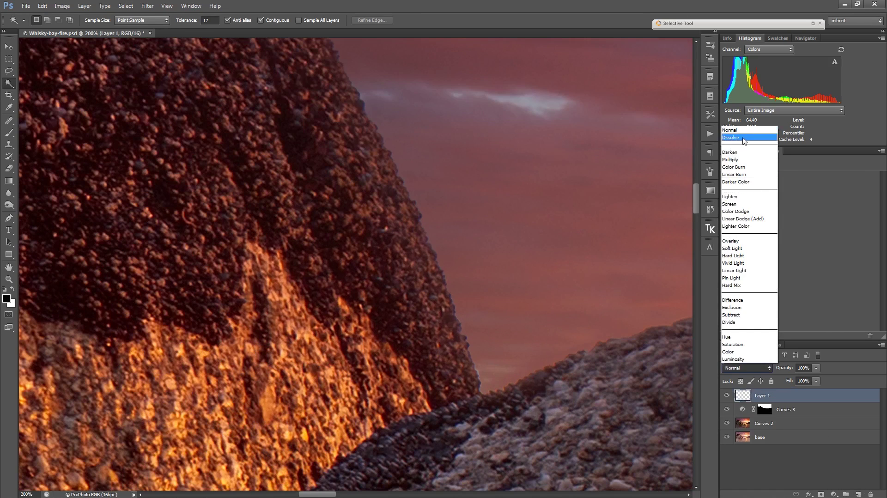
left_click(738, 152)
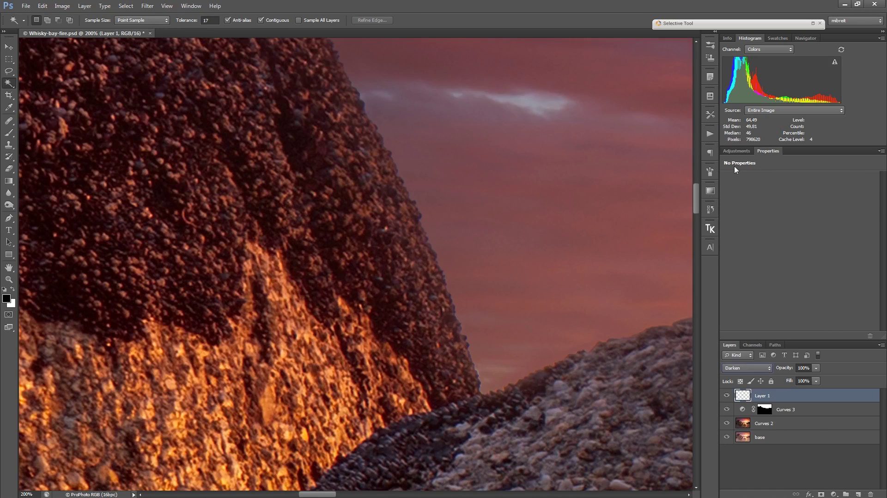
left_click(9, 145)
right_click(503, 348, "alt")
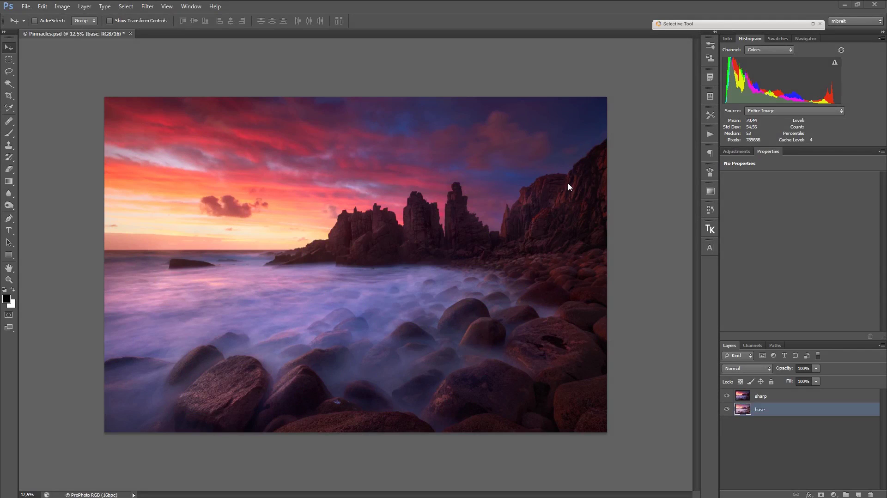
Compare Pinnacles.psd with and without the sharp layer, leaving that layer hidden
left_click(726, 396)
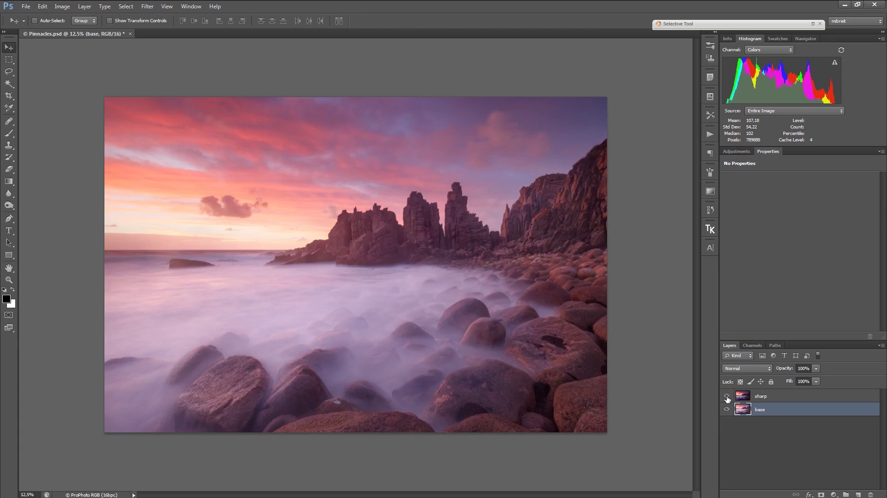
left_click(727, 395)
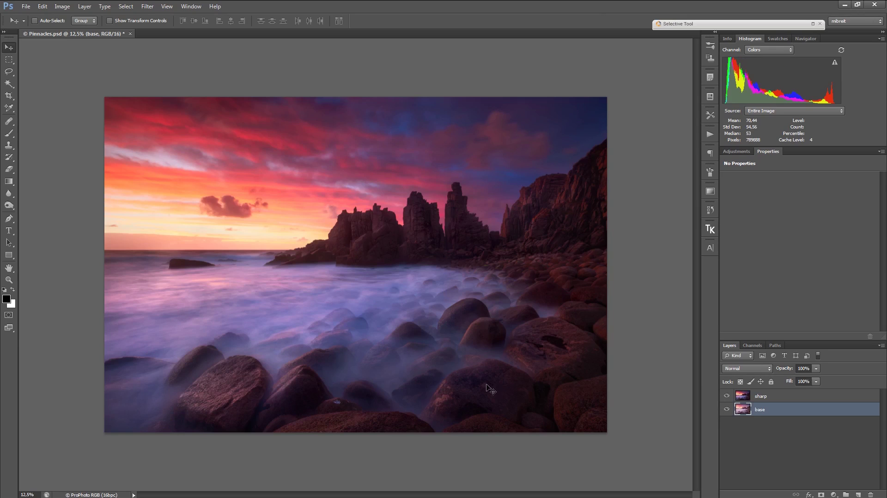
left_click(726, 397)
Examine the rock pinnacles of the base layer up close, return to the whole image and show the sharp layer again
left_click(408, 220, "ctrl")
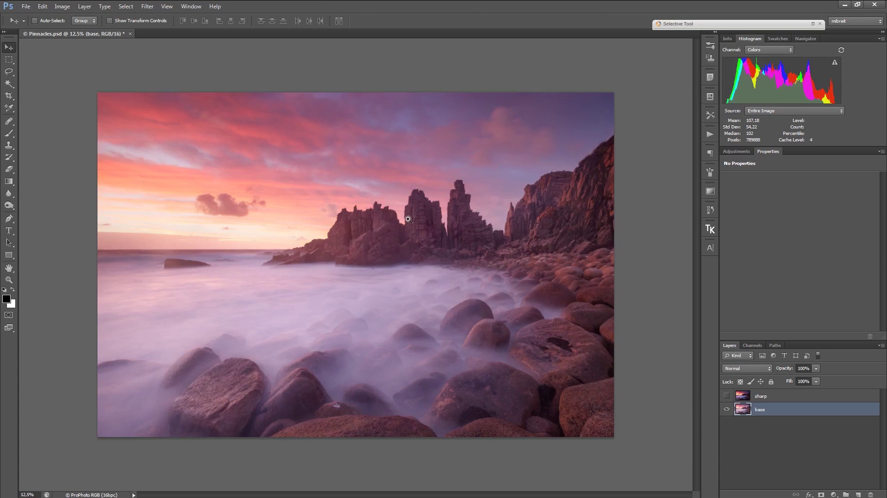
left_click(408, 219, "ctrl")
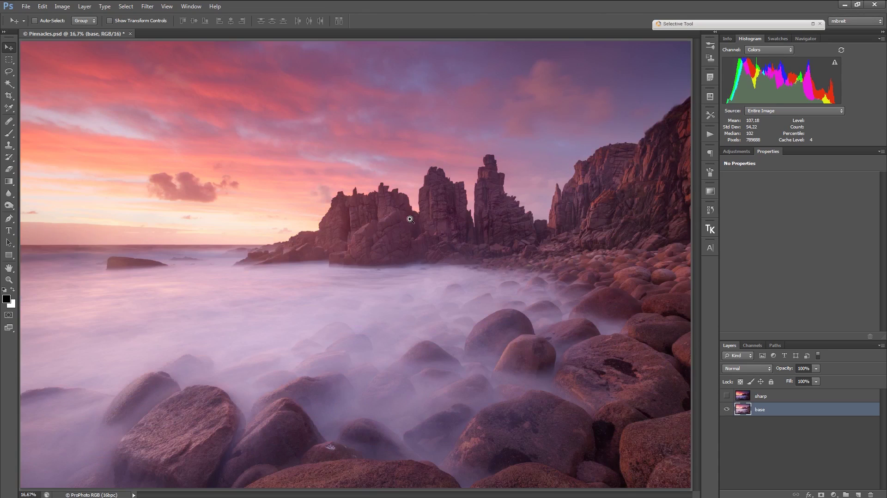
left_click(505, 263, "alt")
left_click(404, 207, "ctrl")
left_click(385, 204, "ctrl")
left_click(483, 225, "ctrl")
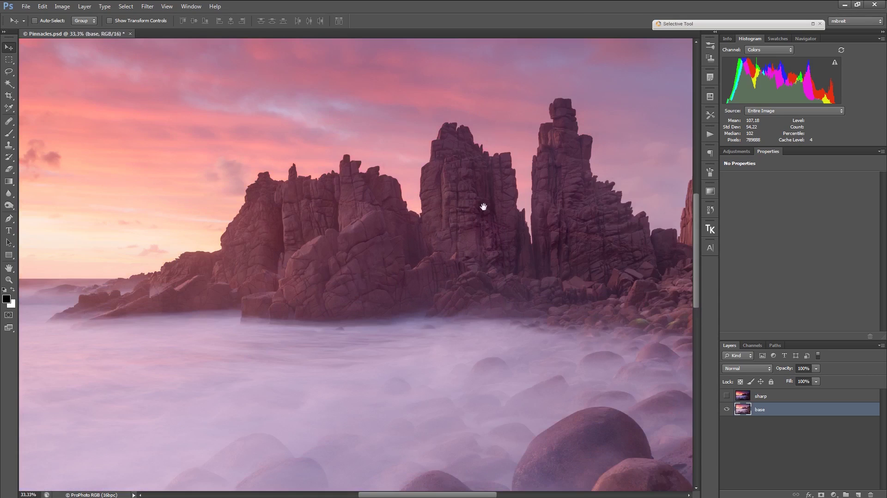
left_click(478, 250, "ctrl+alt")
left_click(475, 249, "ctrl+alt")
left_click(474, 251, "ctrl+alt")
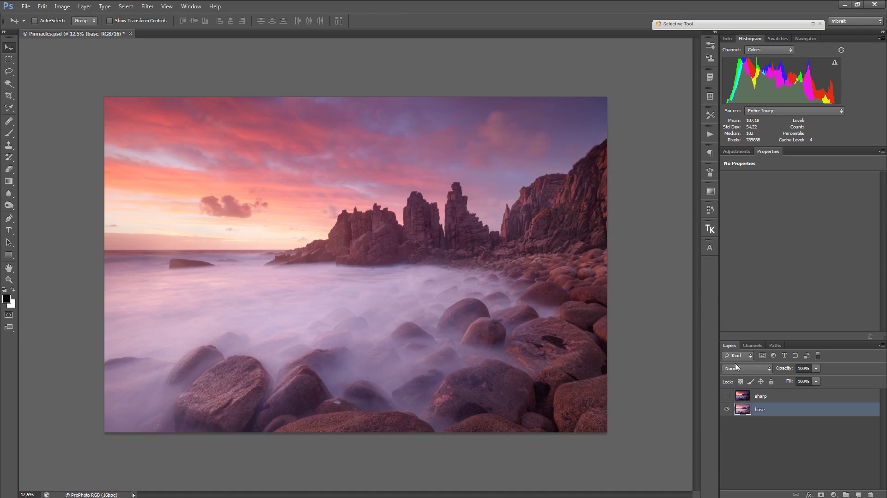
left_click(726, 396)
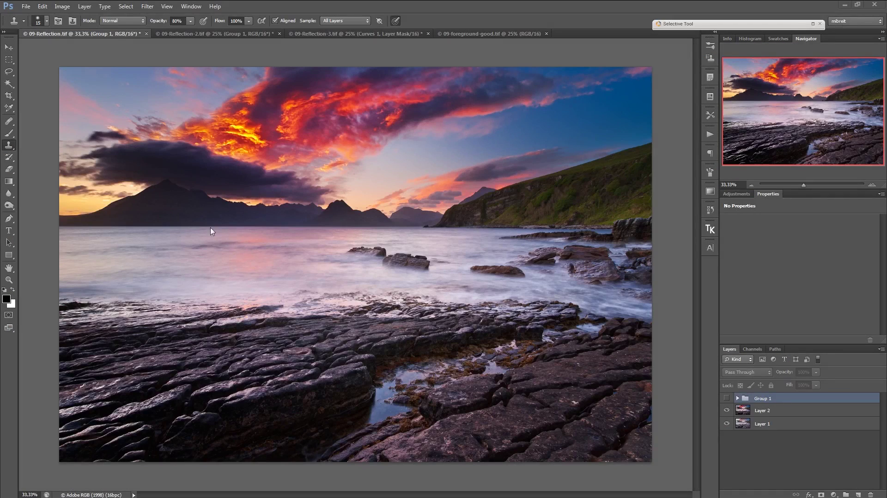
left_click(556, 307)
left_click(443, 196)
left_click(479, 242)
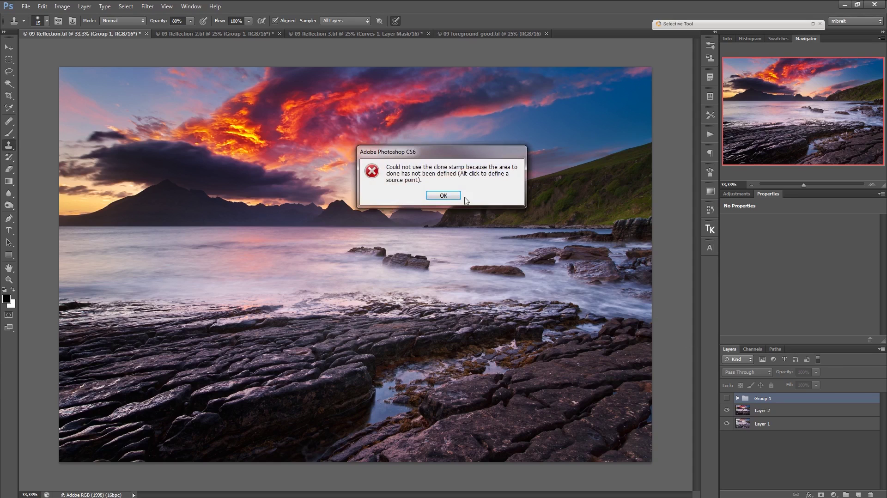
key("Return")
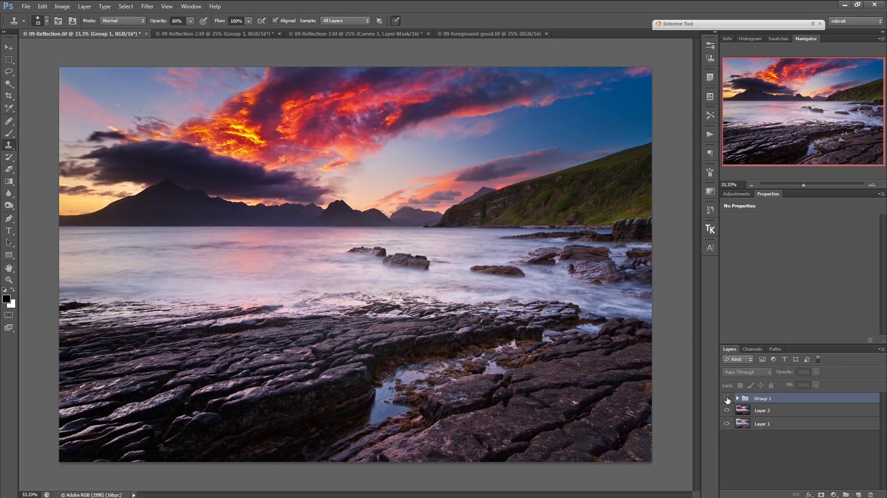
Show Group 1 in 09-Reflection.tif, and compare 09-Reflection-2.tif with and without its own Group 1
left_click(727, 398)
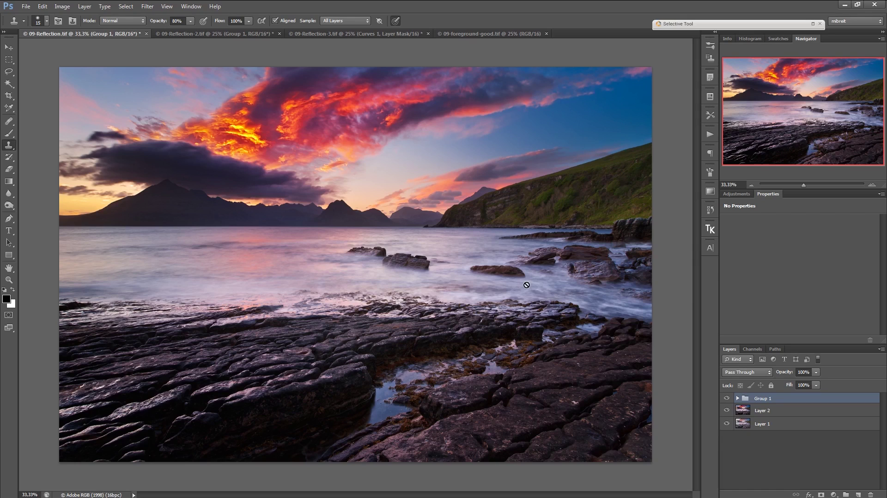
left_click(204, 35)
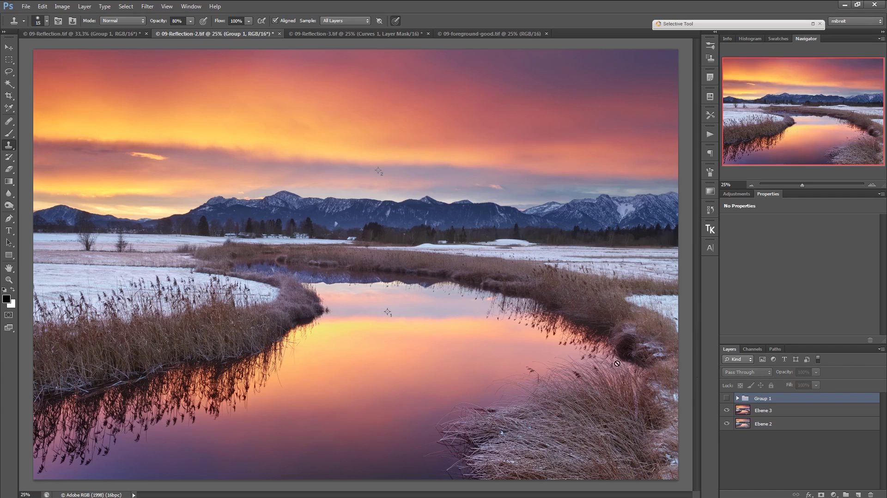
left_click(726, 399)
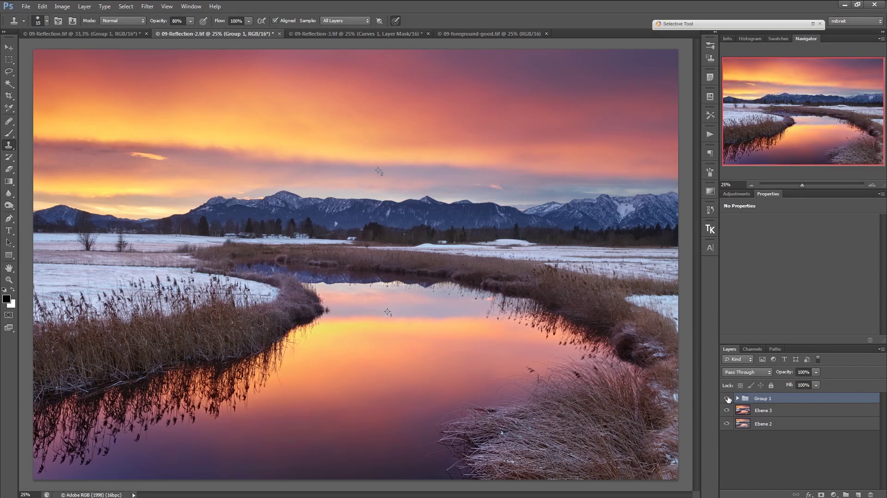
left_click(727, 399)
left_click(727, 398)
Compare the beach in 09-Reflection-3.tif with and without the Curves 1 adjustment, and switch to 09-foreground-good.tif
left_click(336, 34)
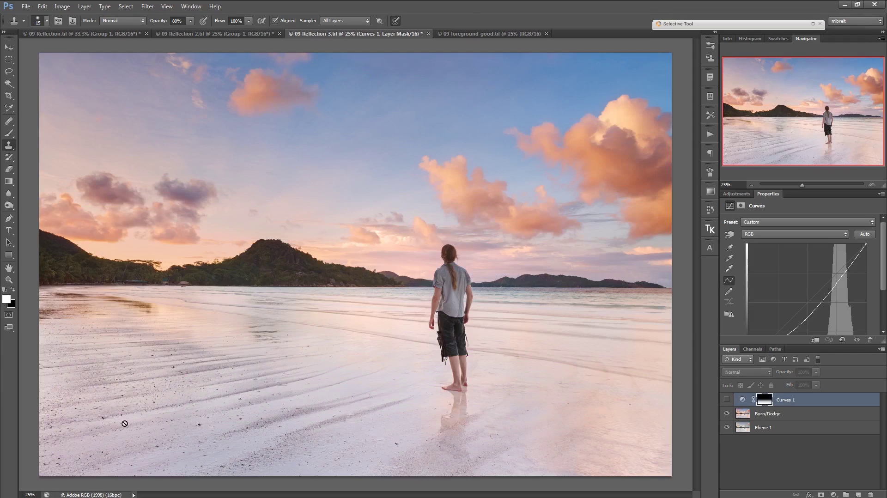
left_click(726, 399)
left_click(727, 400)
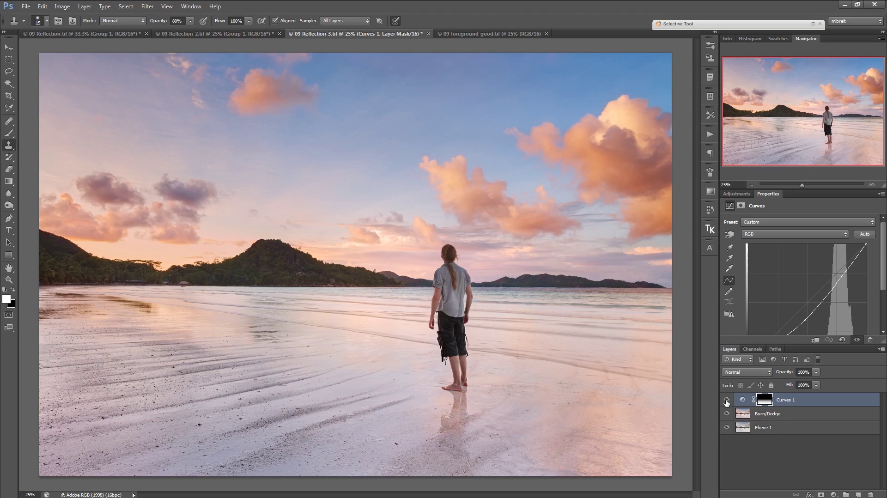
left_click(726, 400)
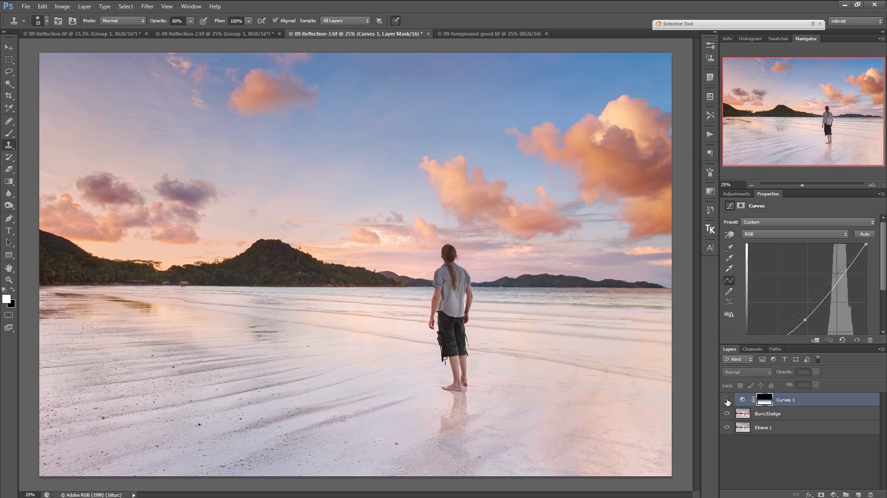
left_click(727, 400)
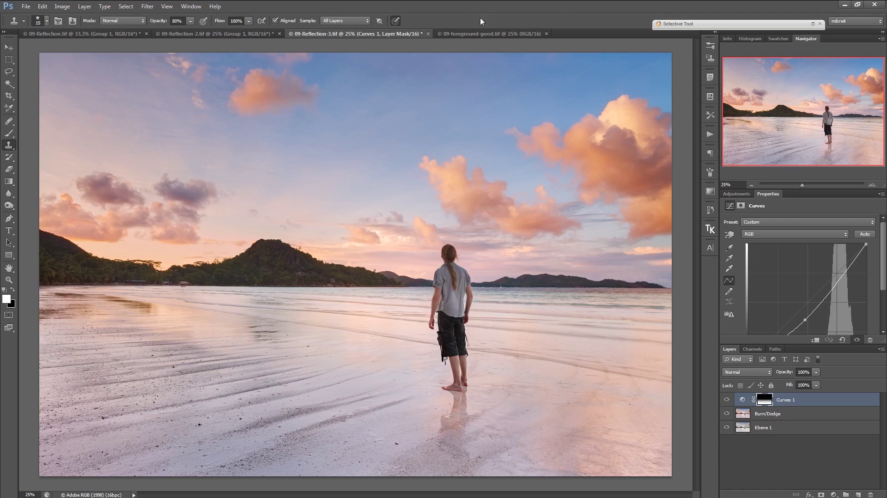
left_click(479, 33)
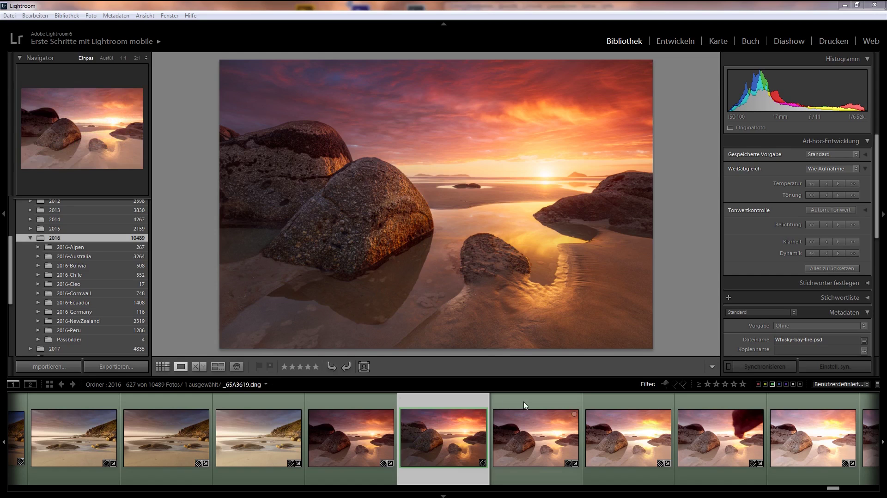
In the Lightroom library, compare the exposures _6SA3619.dng and _6SA3618.dng with Whisky-bay-fire.psd and browse further along the series
left_click(535, 406)
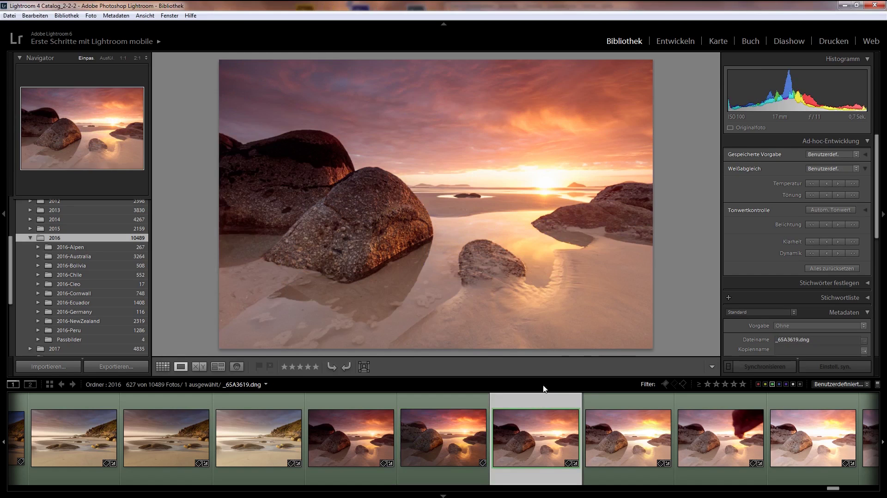
left_click(349, 396)
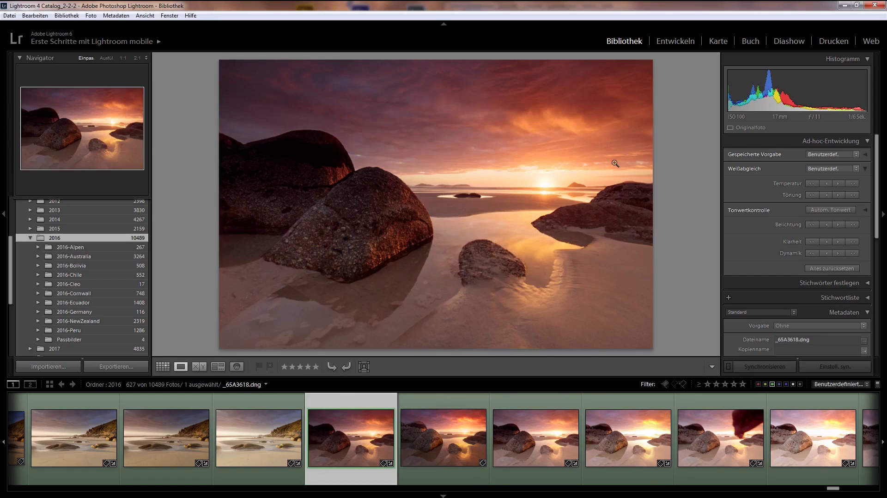
left_click(443, 403)
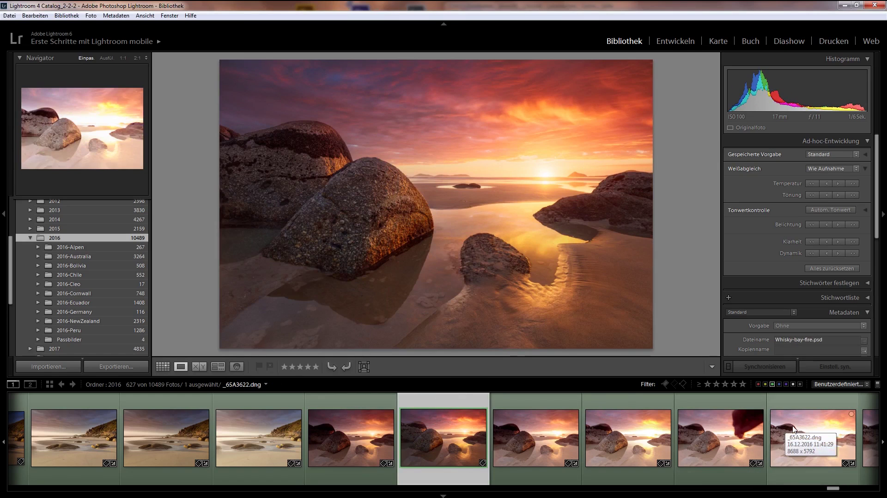
scroll(771, 457, "down", 5)
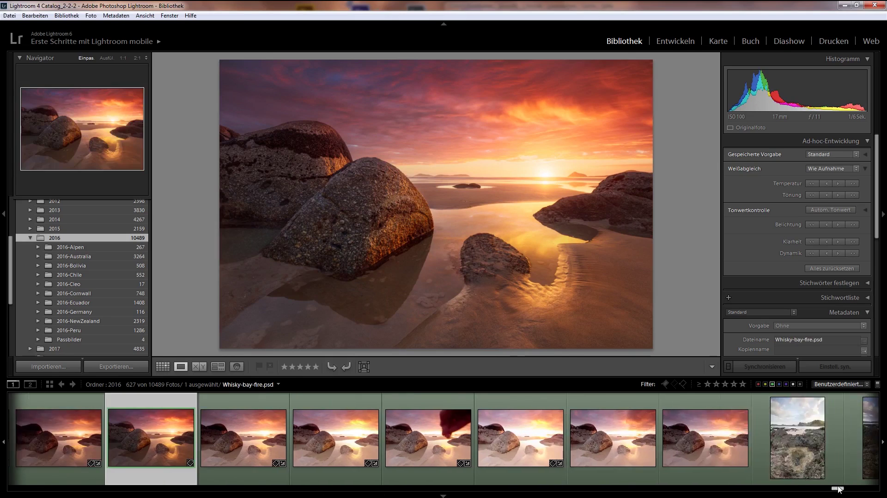
View Tidal-Gems.psd, compare it with the beach exposure _6SA3619.dng, and return to Tidal-Gems.psd
left_click(744, 441)
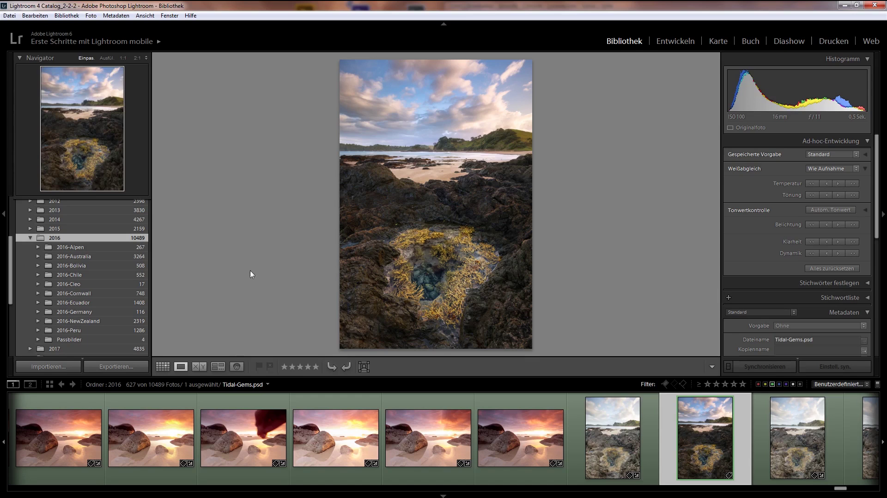
left_click(52, 454)
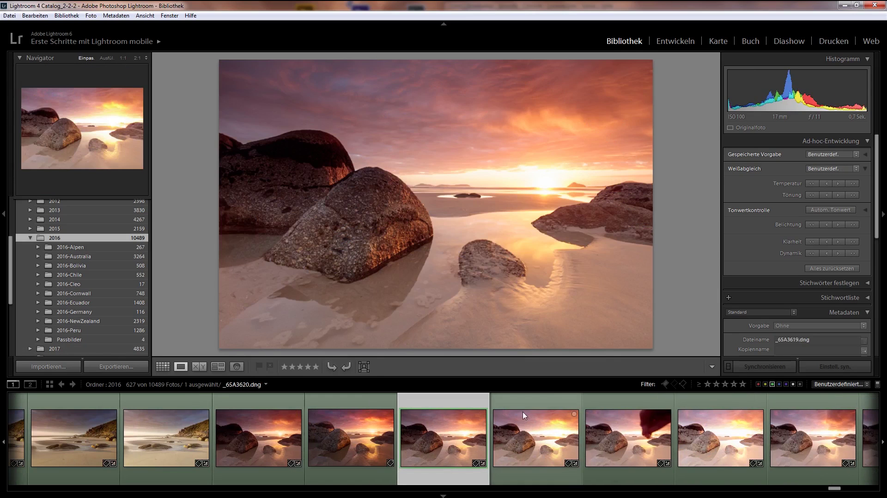
scroll(883, 450, "down", 2)
scroll(883, 450, "down", 1)
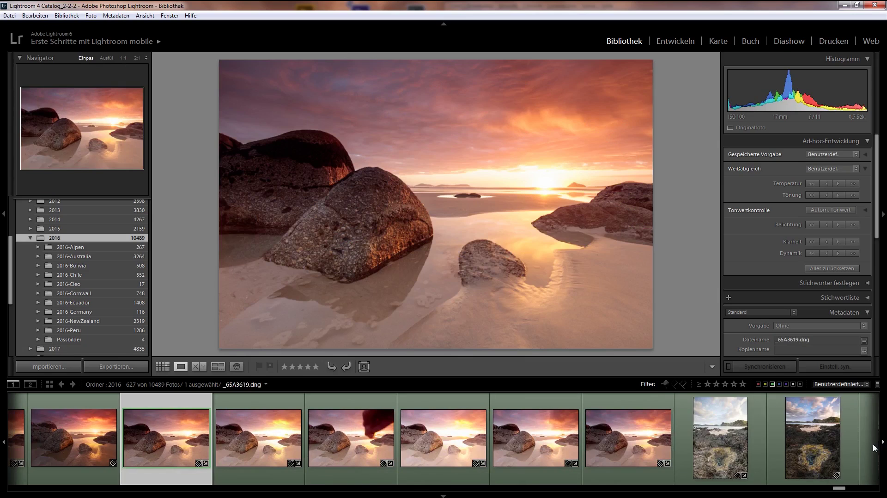
left_click(806, 436)
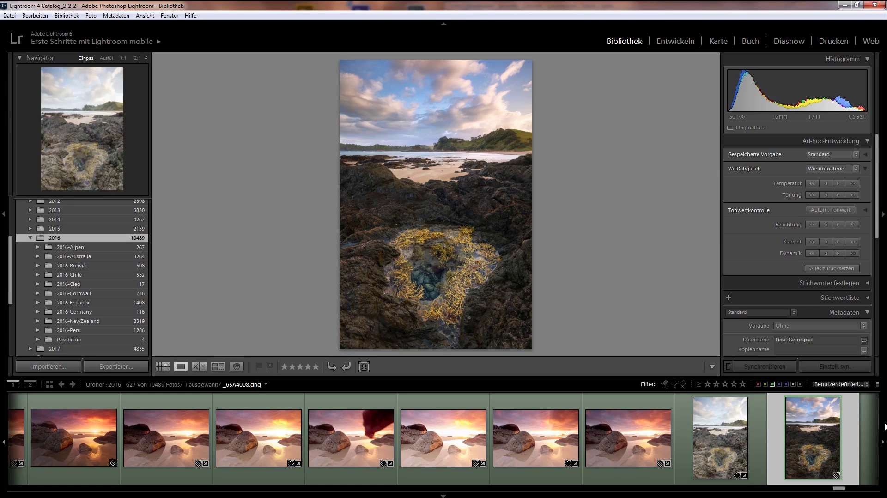
Bring up the finished Whisky-bay-fire.psd for comparison and switch back to Tidal-Gems.psd
left_click(882, 441)
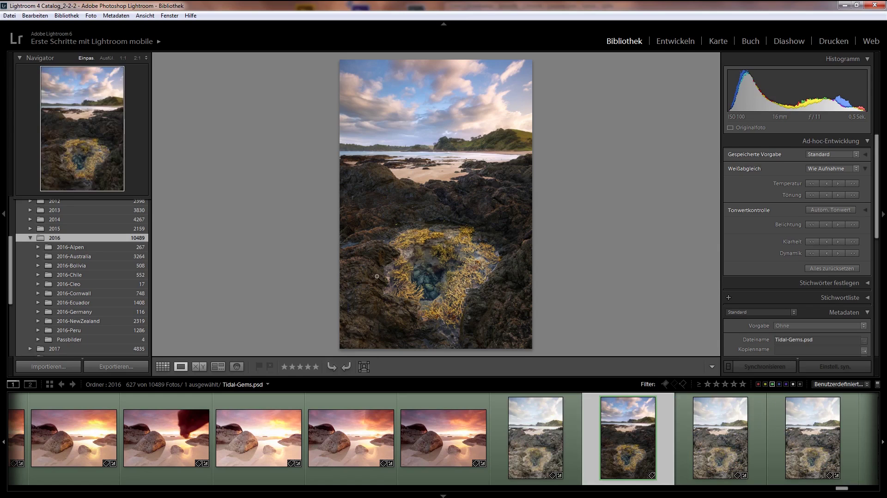
left_click(2, 441)
left_click(2, 442)
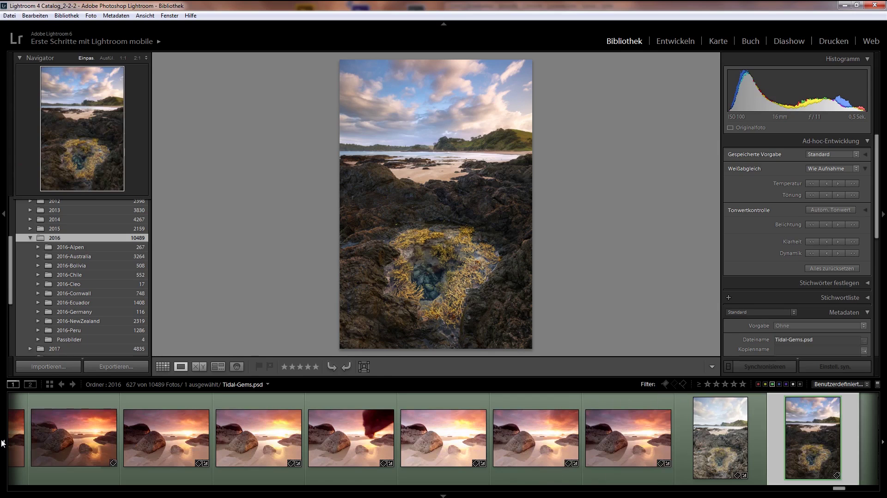
left_click(55, 473)
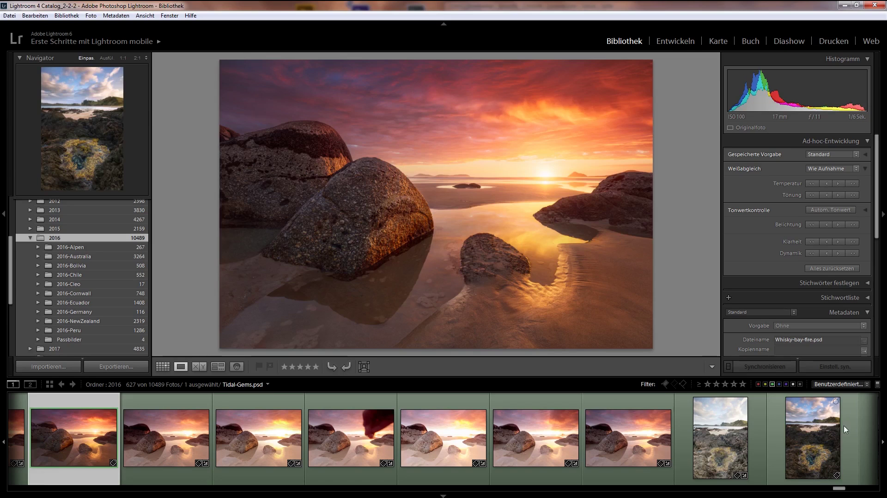
left_click(843, 425)
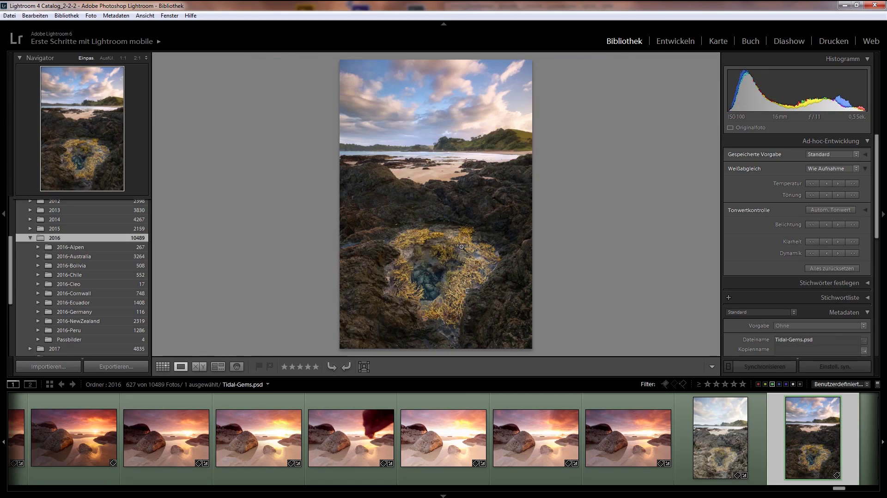